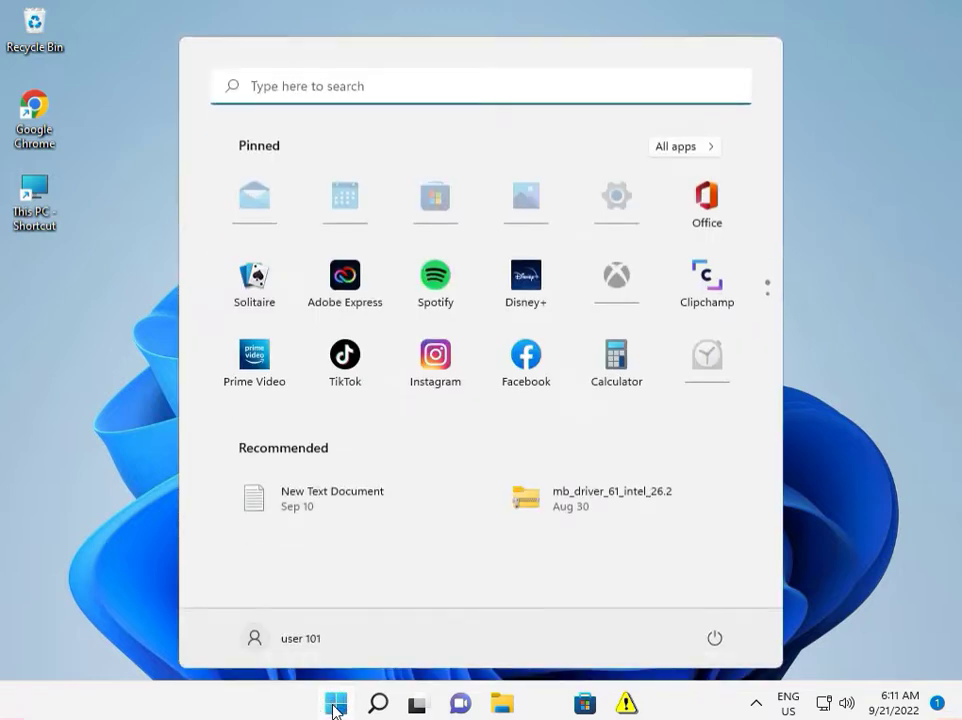
# - Open Command Prompt with administrator rights and allow it to make changes to the device
pyautogui.write('cmd')
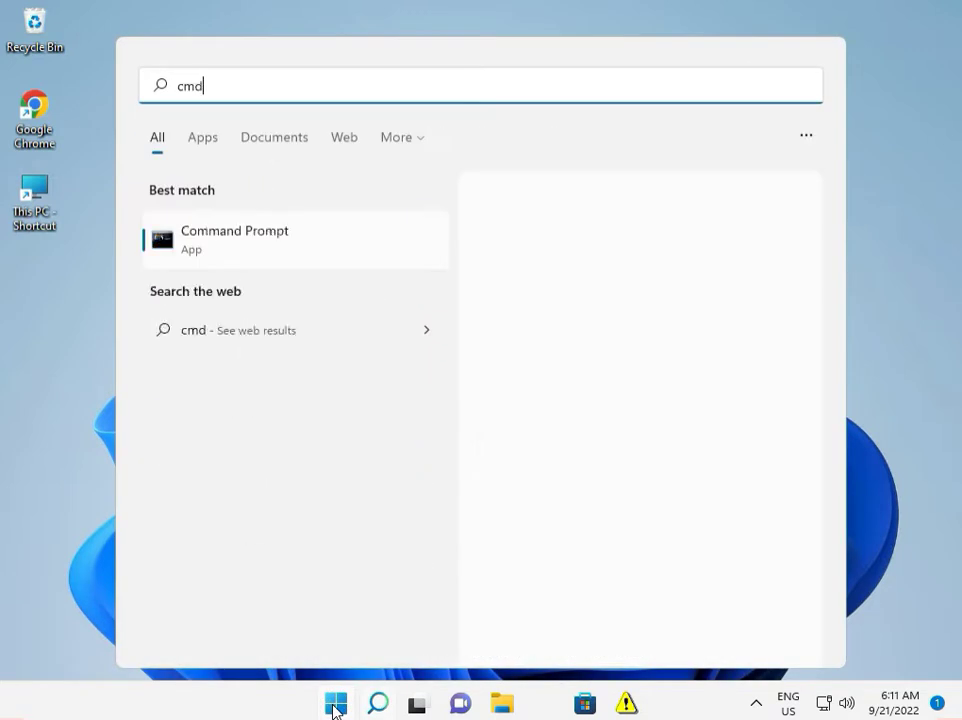
pyautogui.click(536, 406)
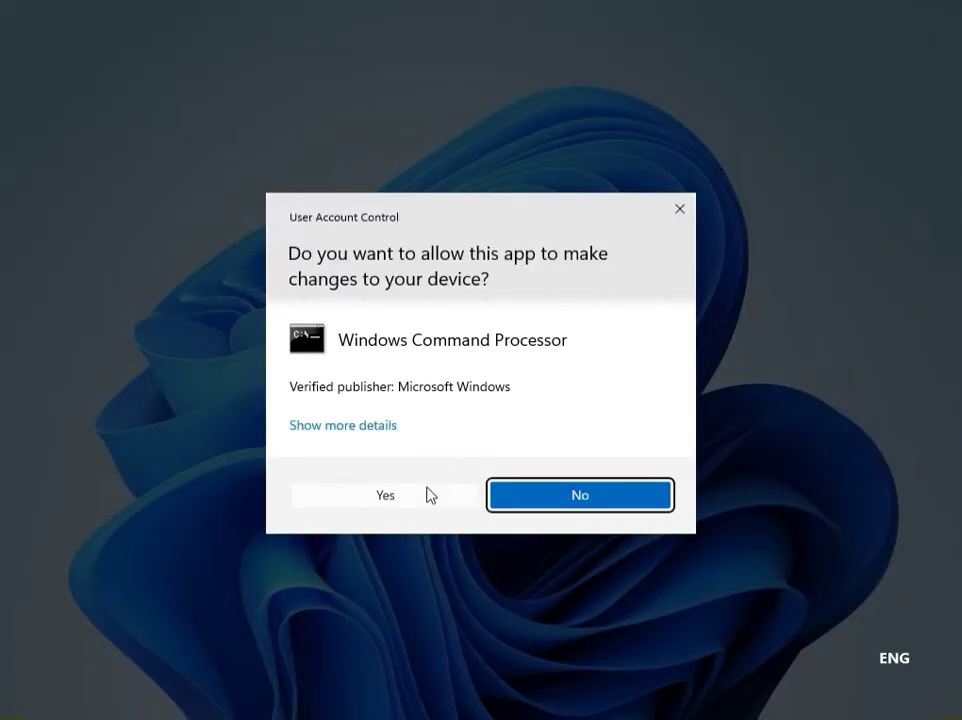
pyautogui.click(424, 505)
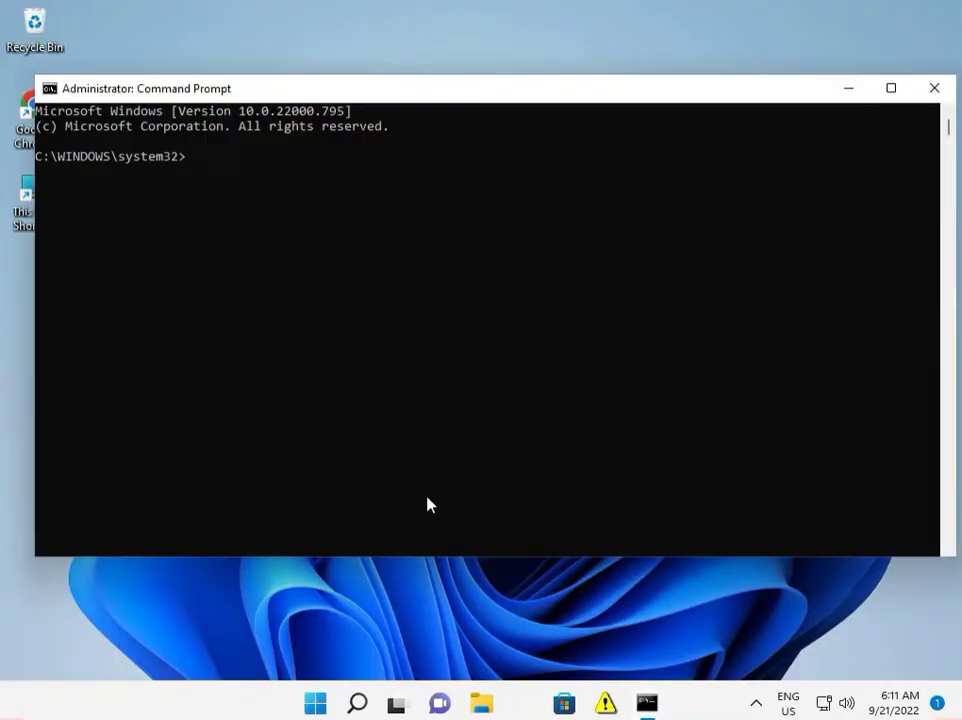
# - Open New Text Document from the share folder on 192.168.0.115, reposition its window, and close the folder window
pyautogui.press('super+r')
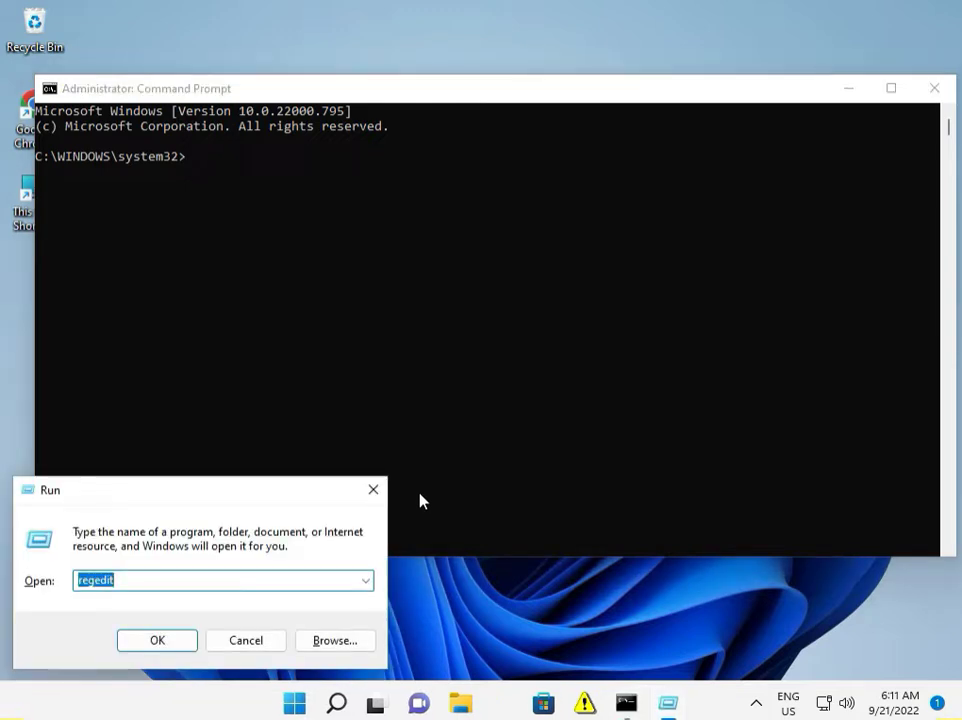
pyautogui.write('\\\\')
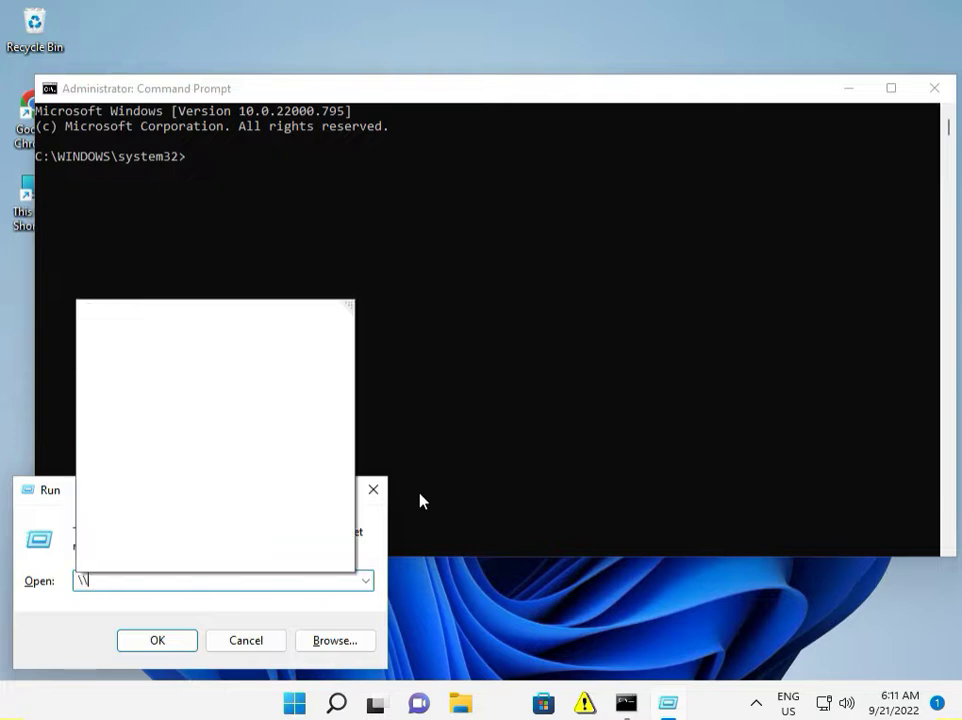
pyautogui.write('192..168')
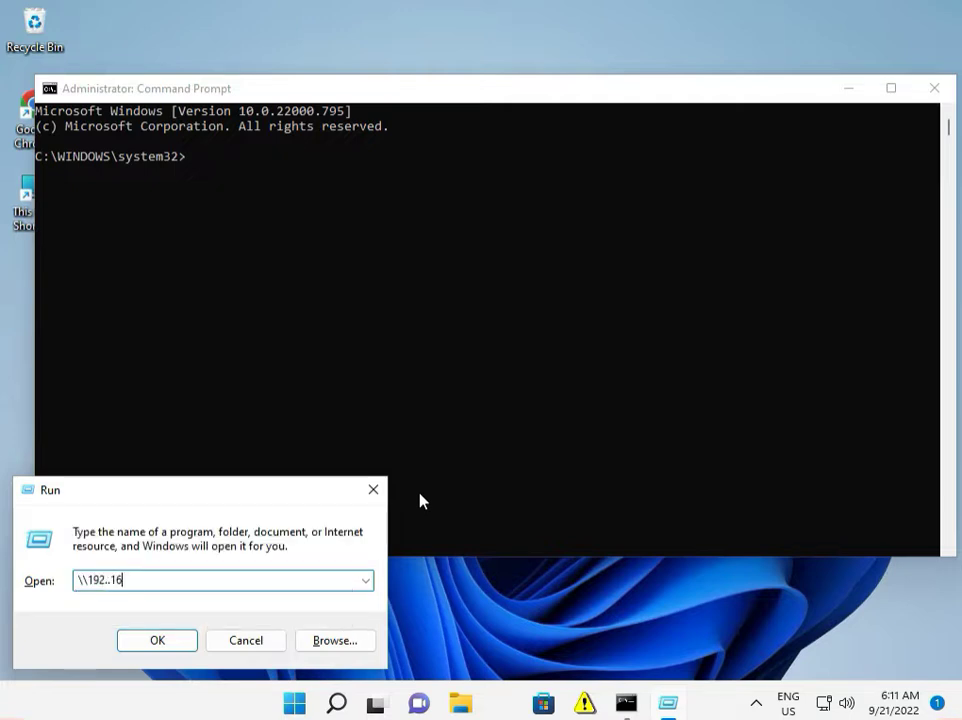
pyautogui.press('BackSpace')
pyautogui.press('BackSpace')
pyautogui.press('BackSpace')
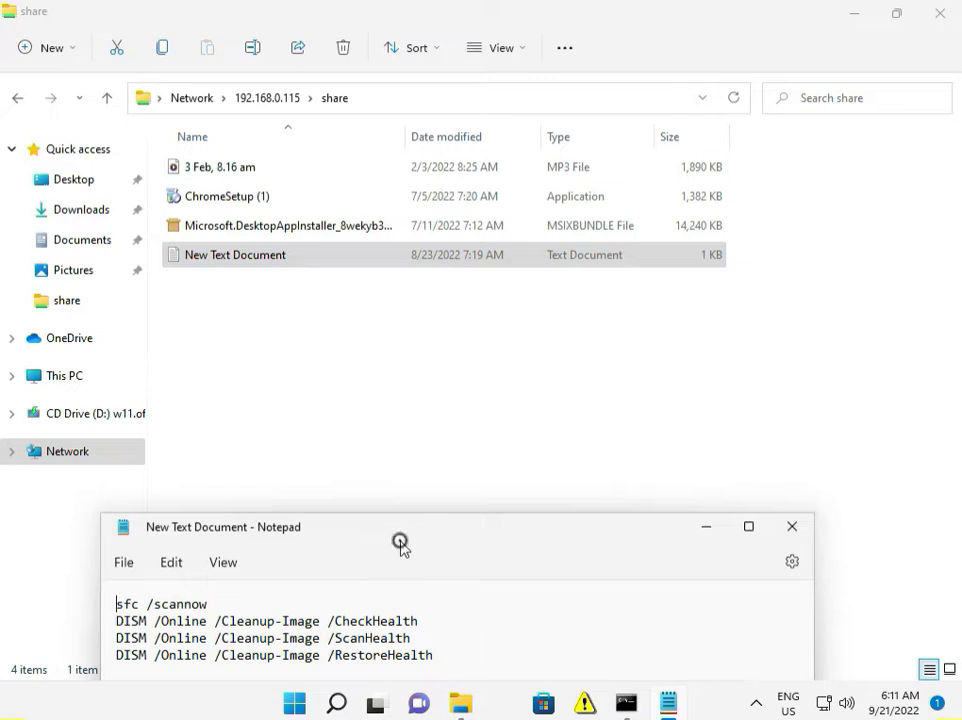
pyautogui.moveTo(399, 545); pyautogui.dragTo(408, 510)
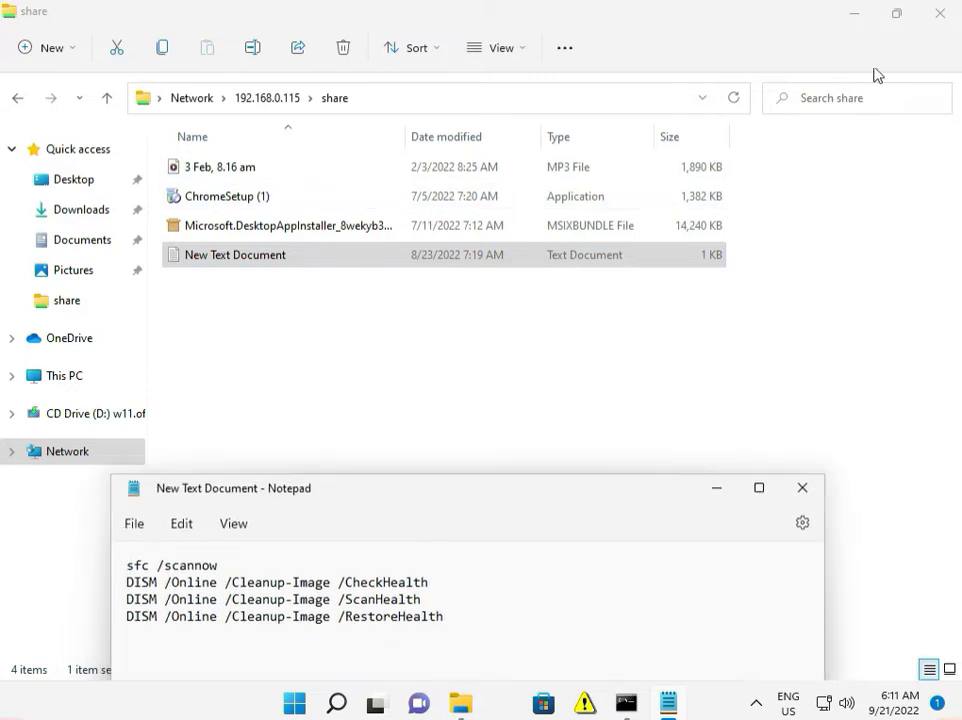
pyautogui.click(940, 12)
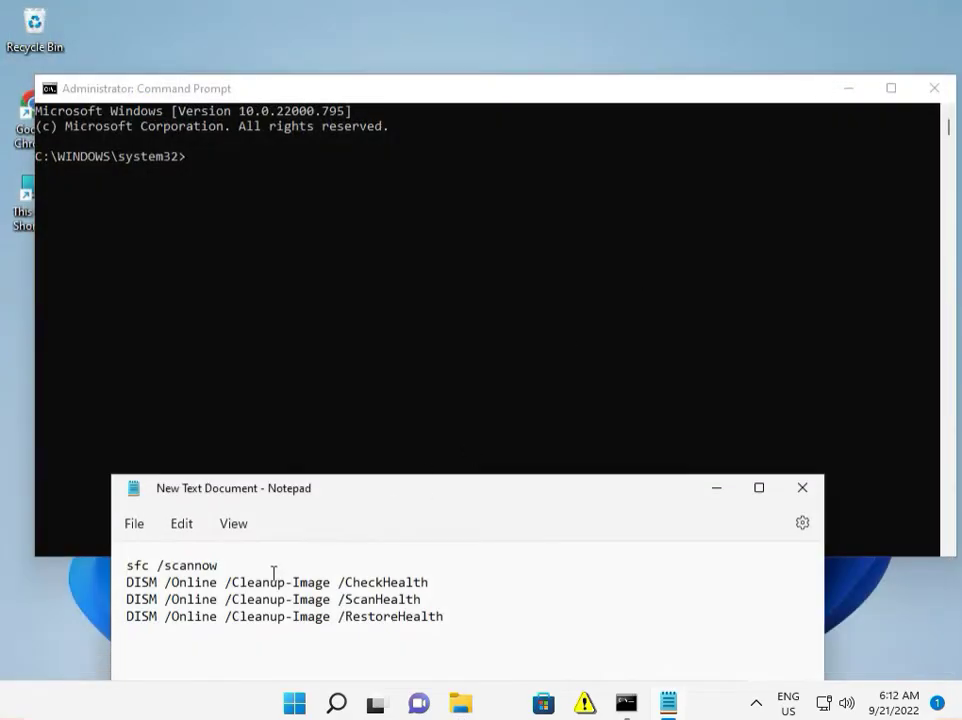
# - Copy the sfc /scannow command from the text document and run it in the administrator Command Prompt
pyautogui.moveTo(223, 565); pyautogui.dragTo(127, 567)
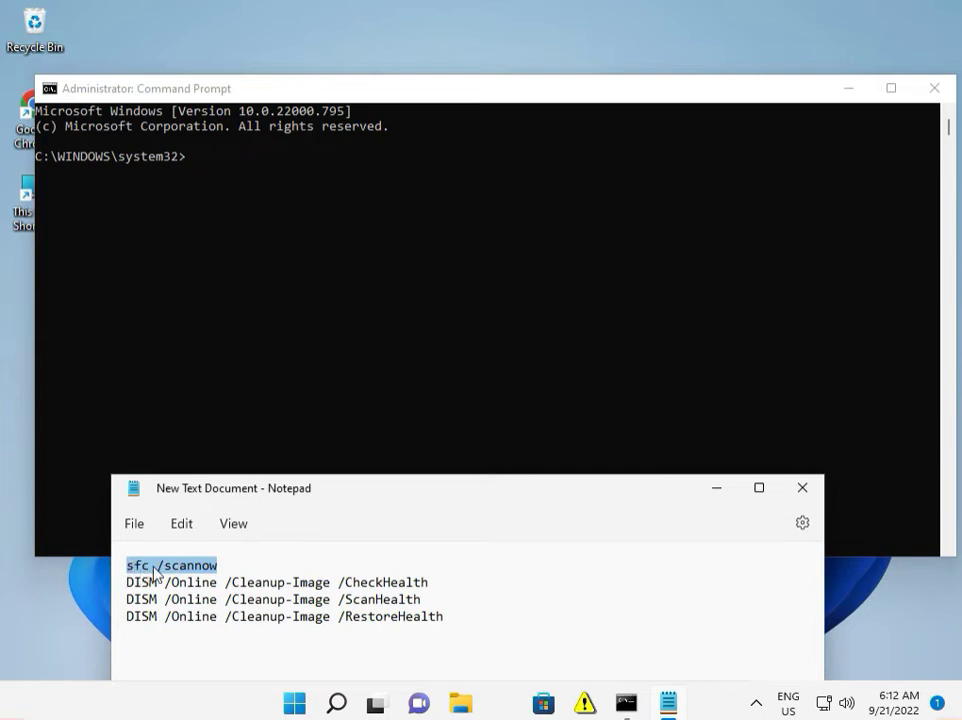
pyautogui.rightClick(150, 572)
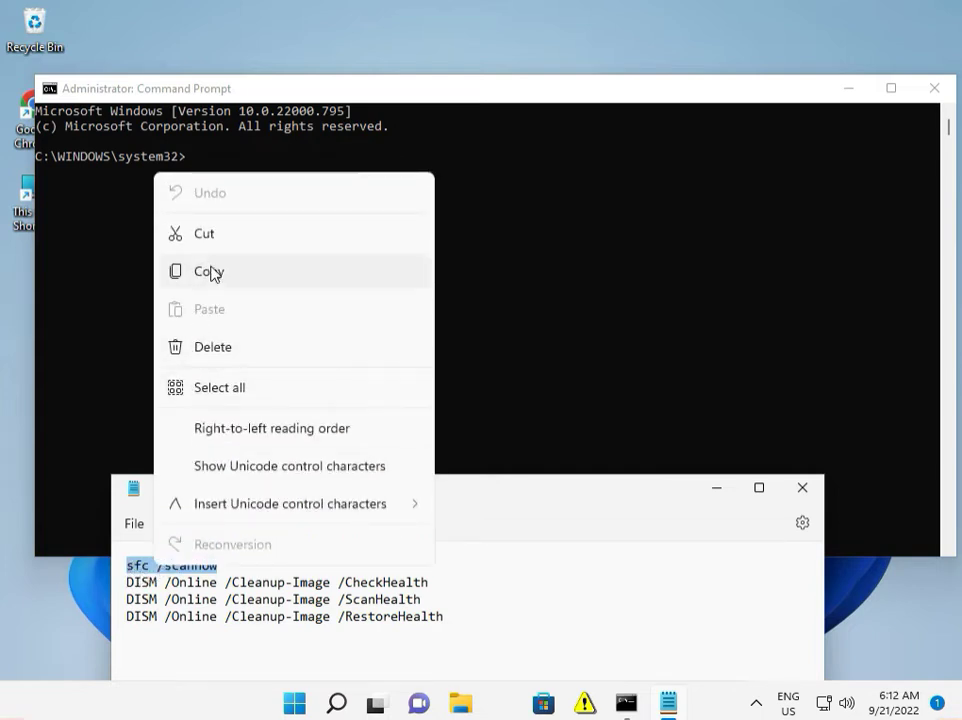
pyautogui.click(212, 273)
pyautogui.click(193, 161)
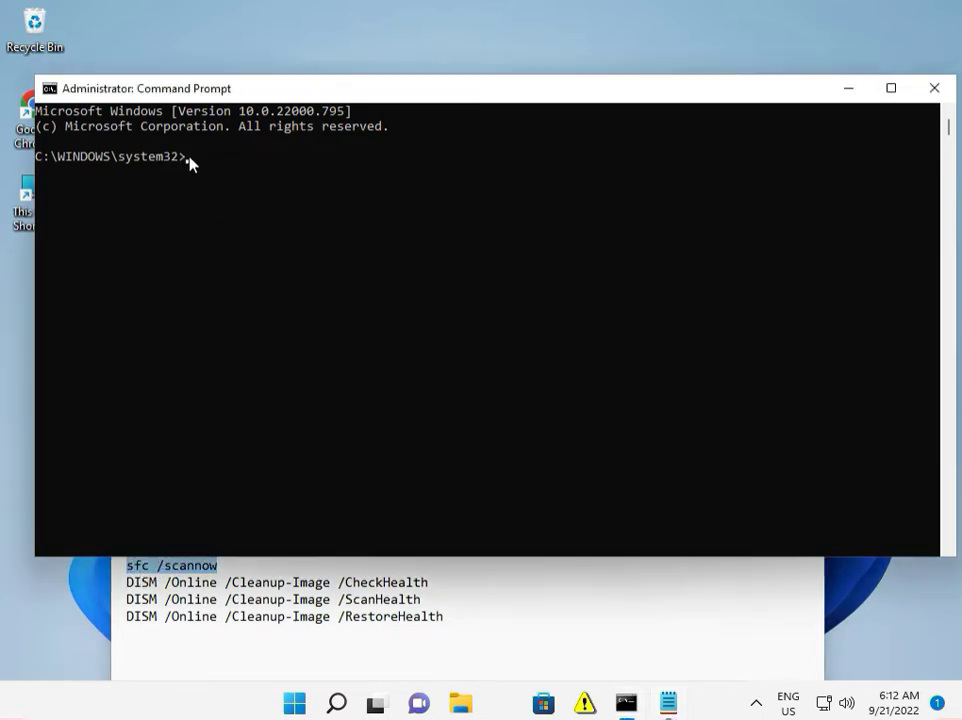
pyautogui.rightClick(190, 163)
pyautogui.press('Return')
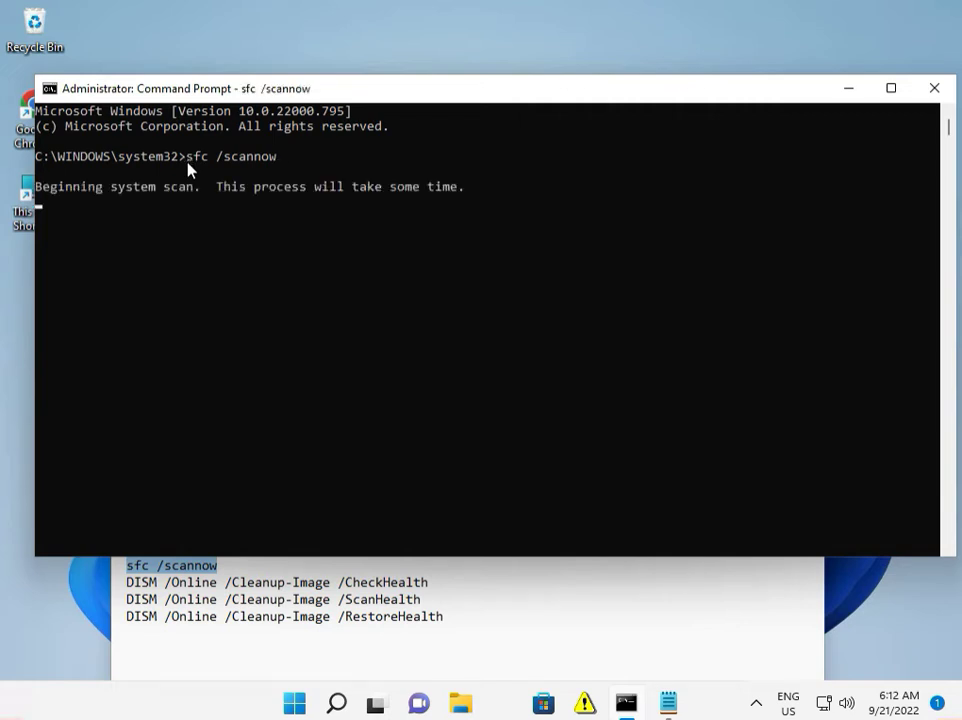
# - Highlight the sfc and DISM commands in the text document to review them
pyautogui.click(253, 633)
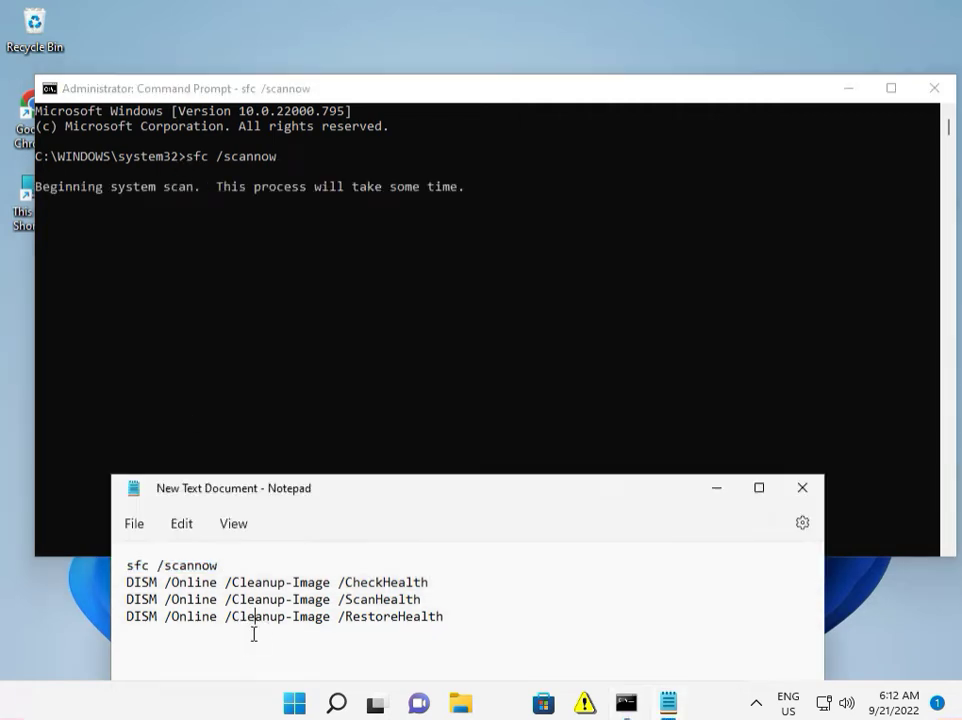
pyautogui.click(450, 617)
pyautogui.moveTo(450, 617); pyautogui.dragTo(126, 565)
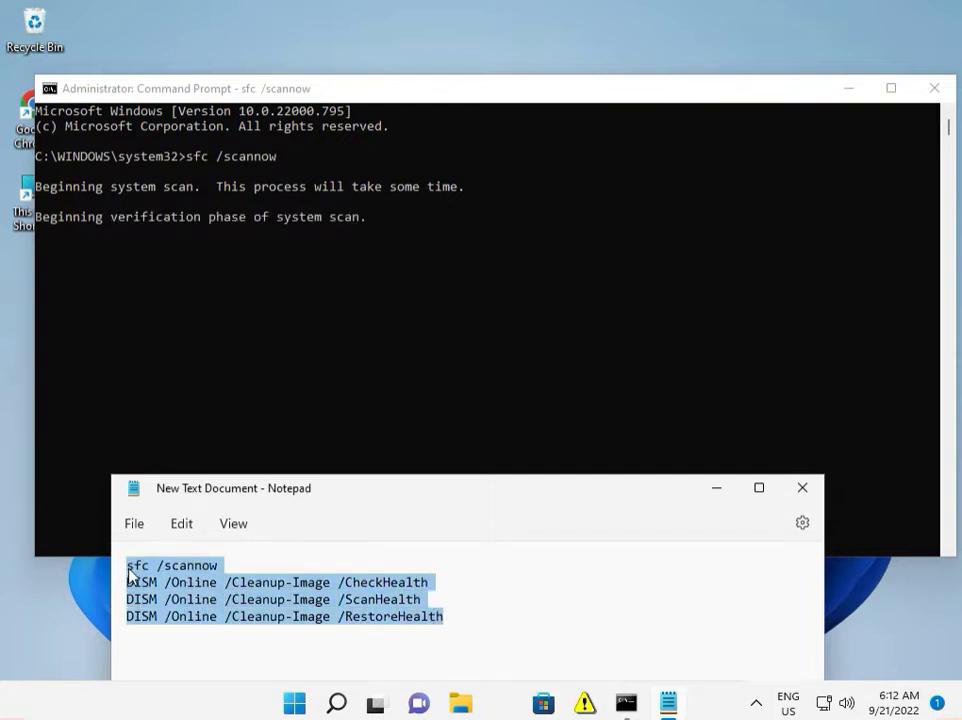
pyautogui.click(134, 582)
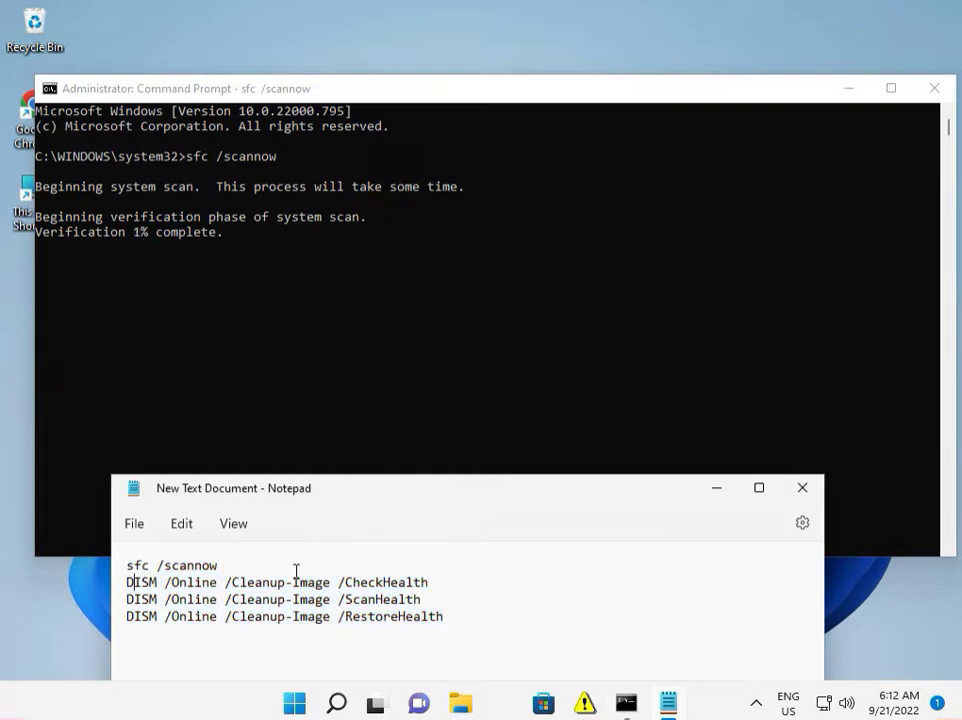
# - Minimize the text document and Command Prompt windows, and dismiss the network error together with the Run dialog
pyautogui.click(710, 488)
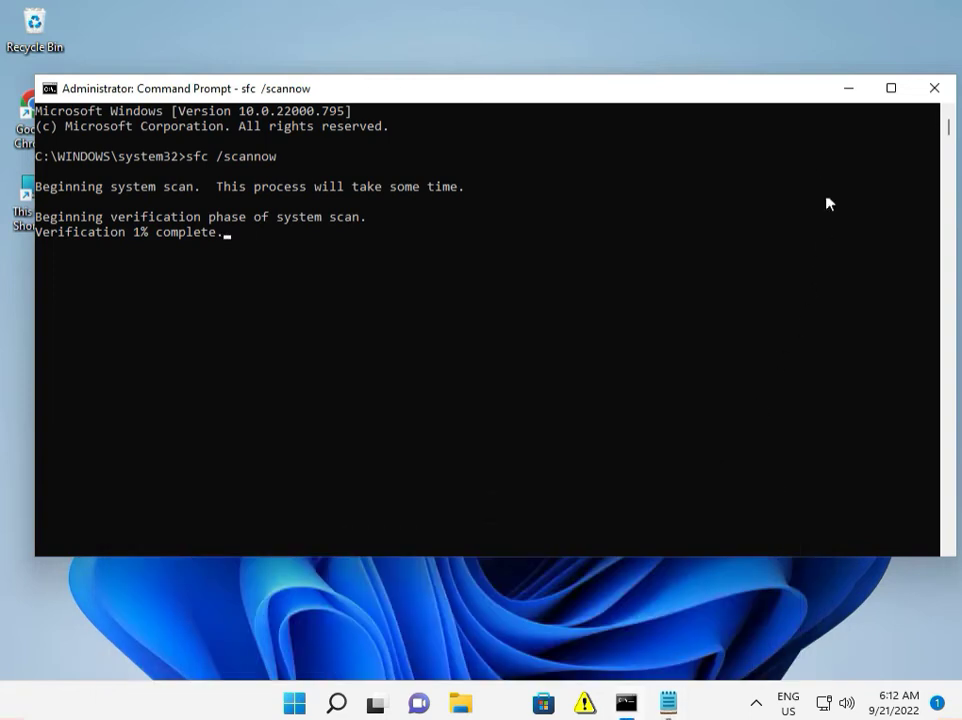
pyautogui.click(848, 88)
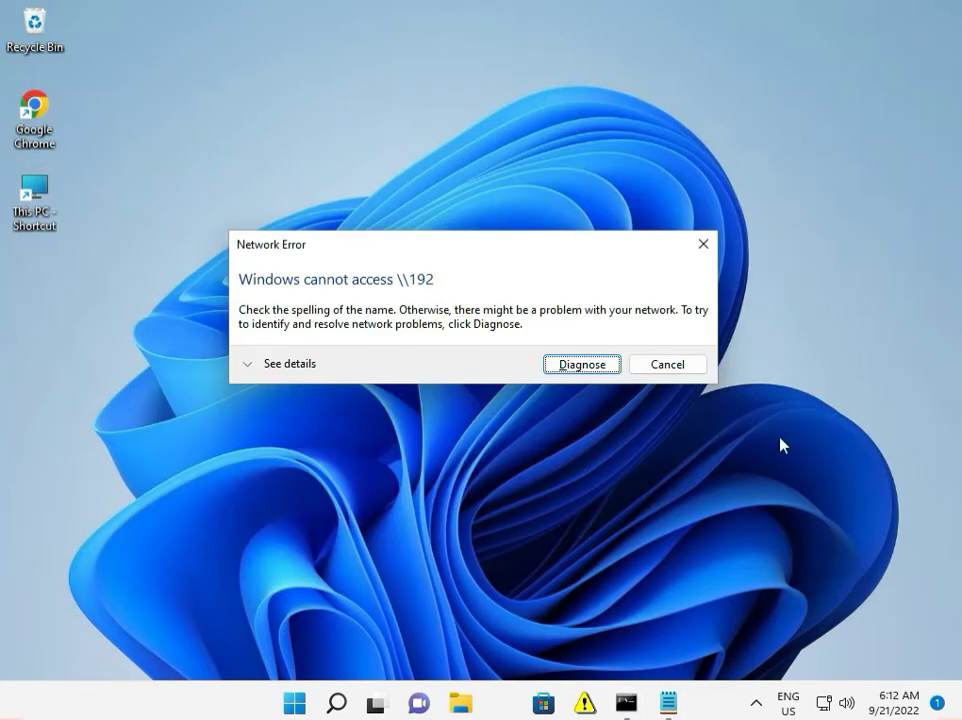
pyautogui.click(679, 366)
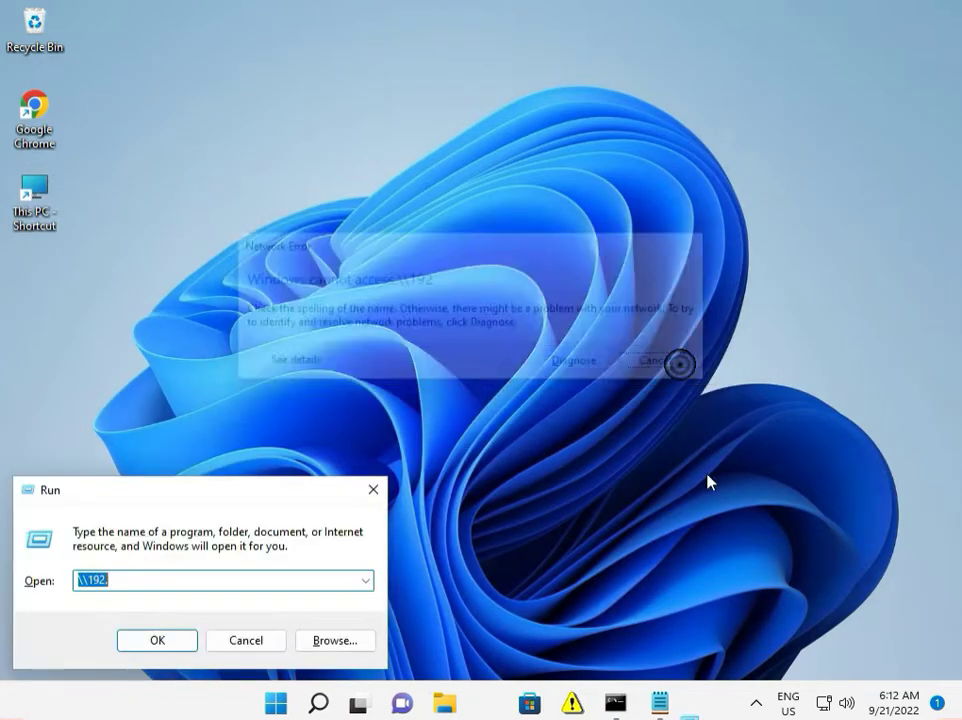
pyautogui.click(374, 489)
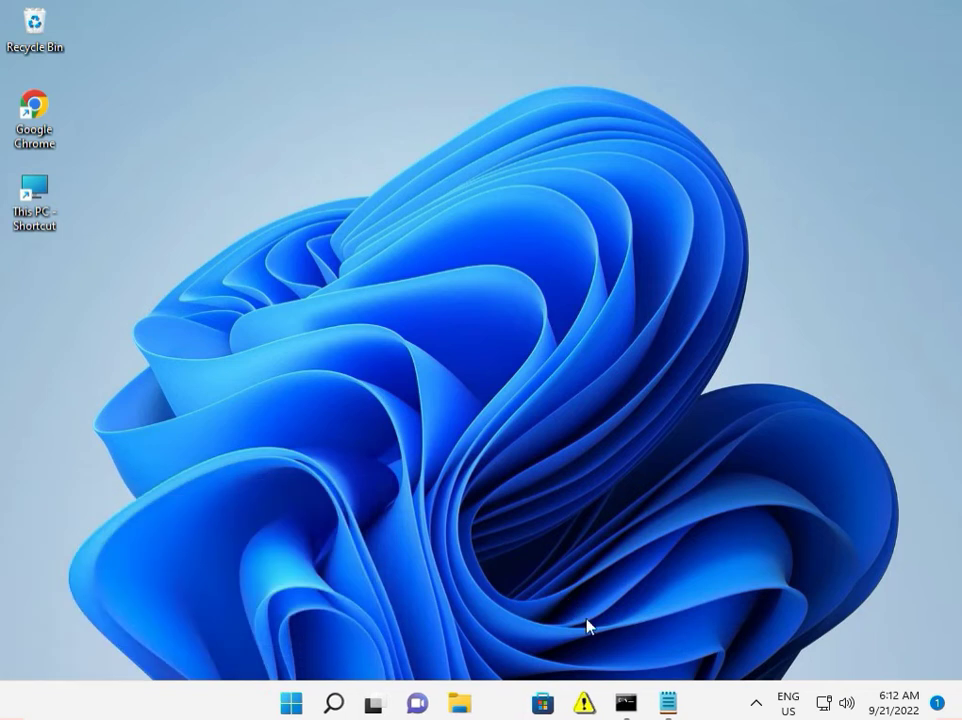
# - Open the Windows Security dashboard from the hidden notification-area icons
pyautogui.click(757, 703)
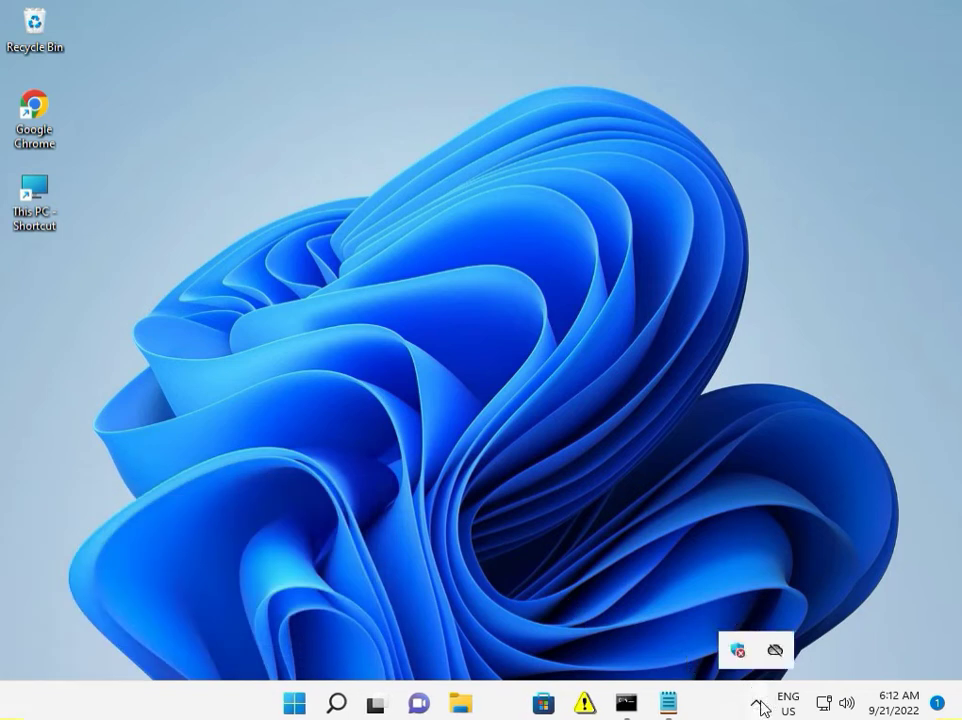
pyautogui.rightClick(740, 652)
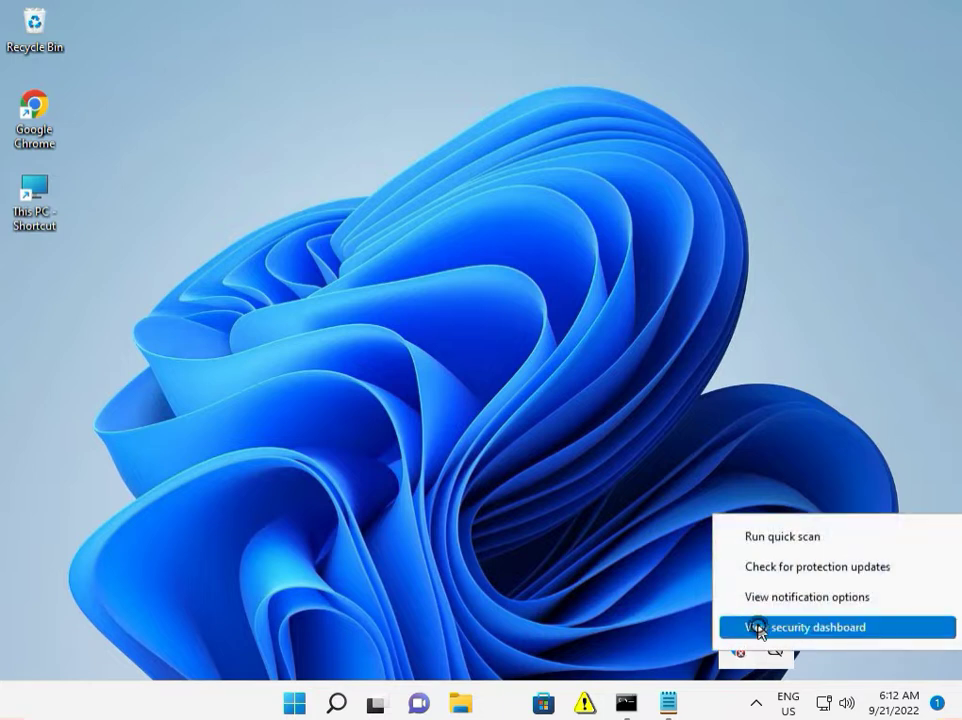
pyautogui.click(756, 627)
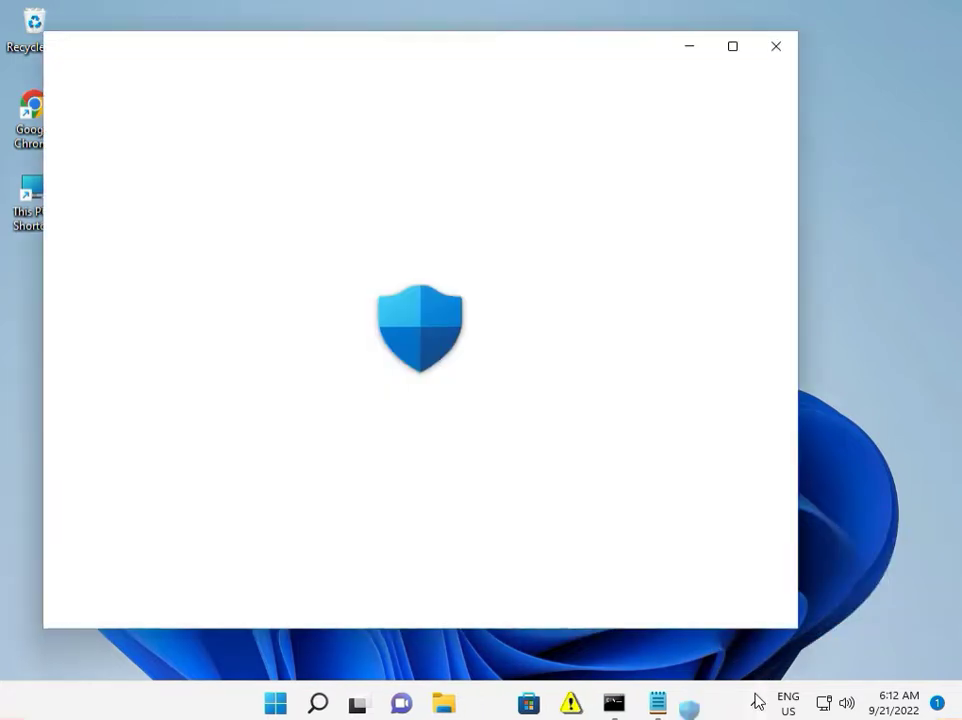
pyautogui.click(756, 702)
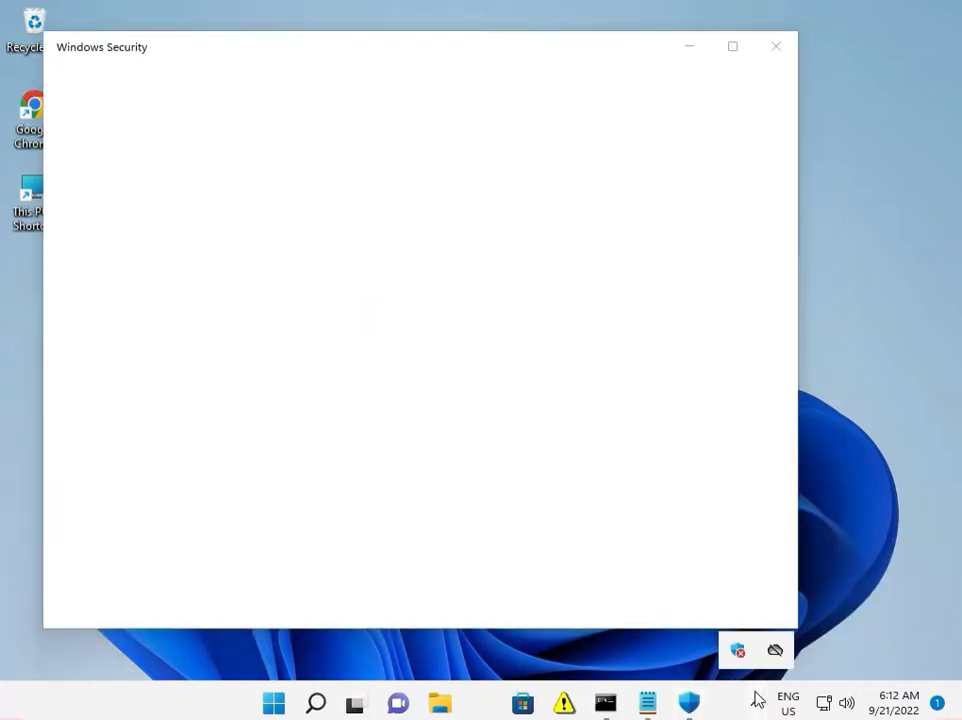
pyautogui.rightClick(737, 653)
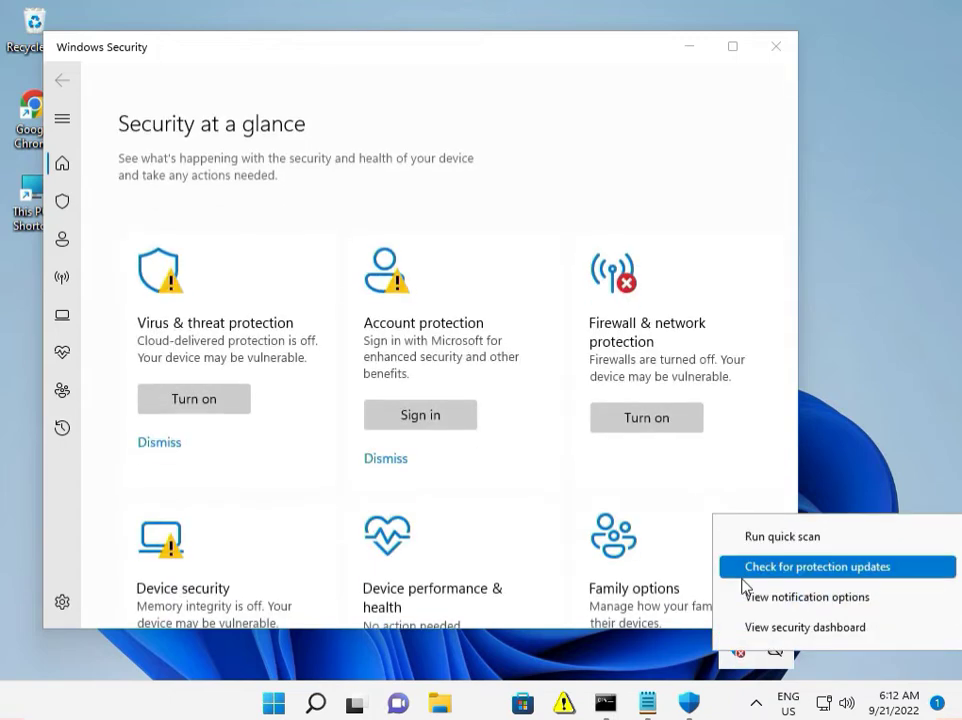
# - Turn off Real-time protection in the Virus & threat protection settings, approve the change, and close Windows Security
pyautogui.click(185, 335)
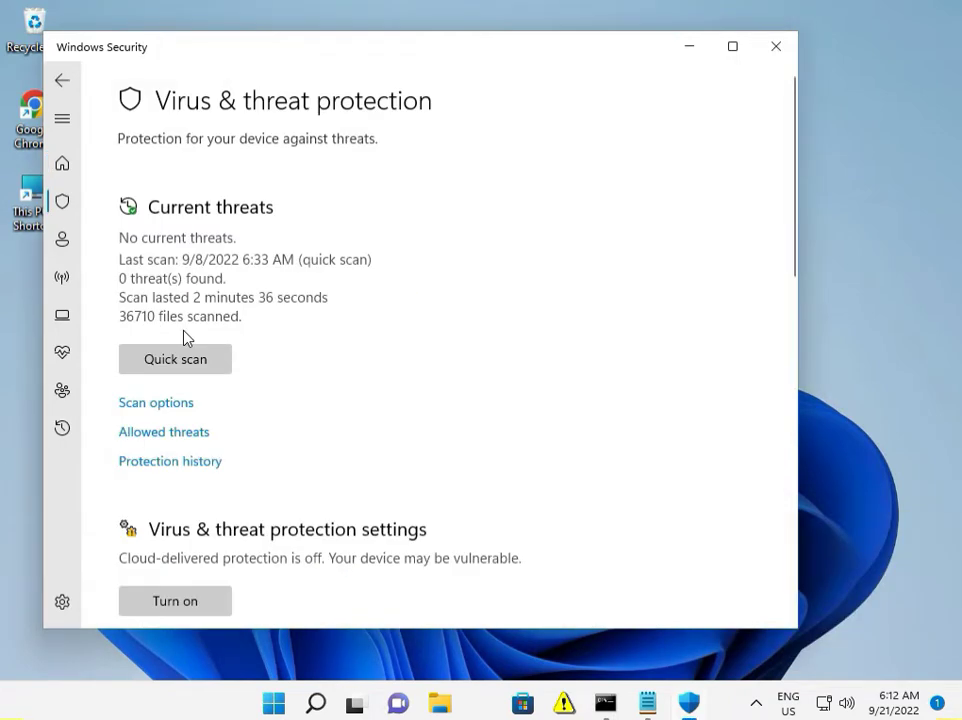
pyautogui.scroll(-2, 195, 490)
pyautogui.click(187, 472)
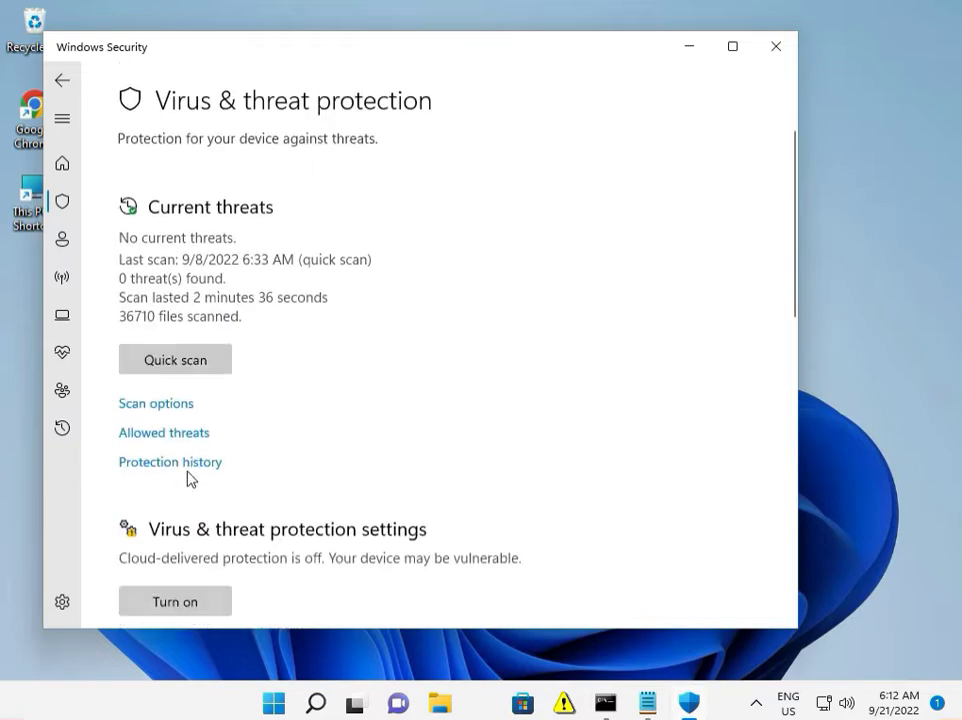
pyautogui.click(135, 326)
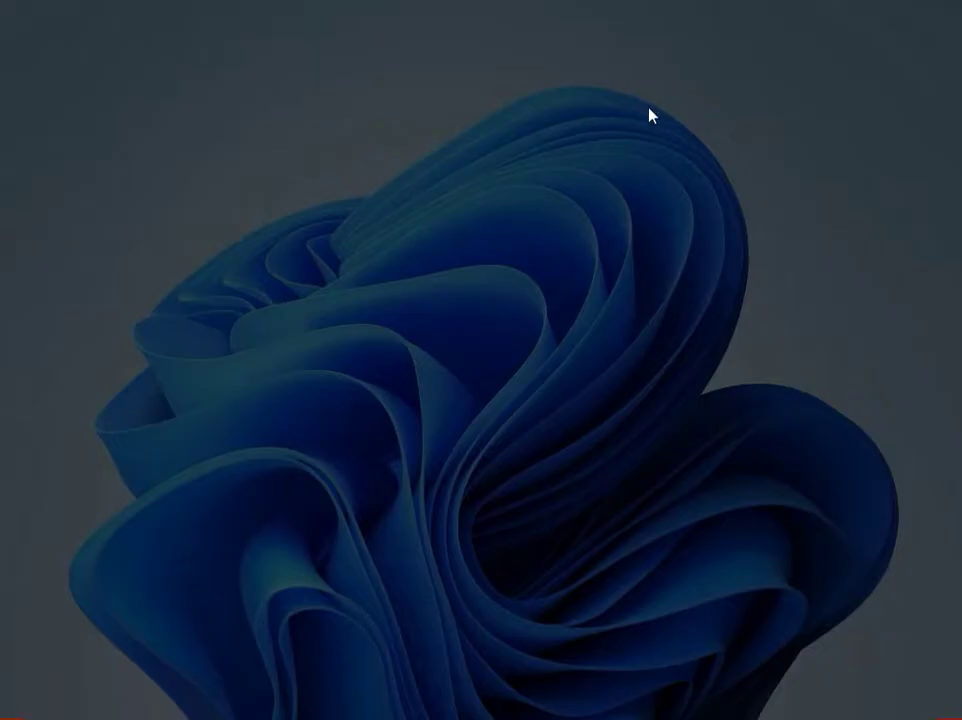
pyautogui.click(366, 493)
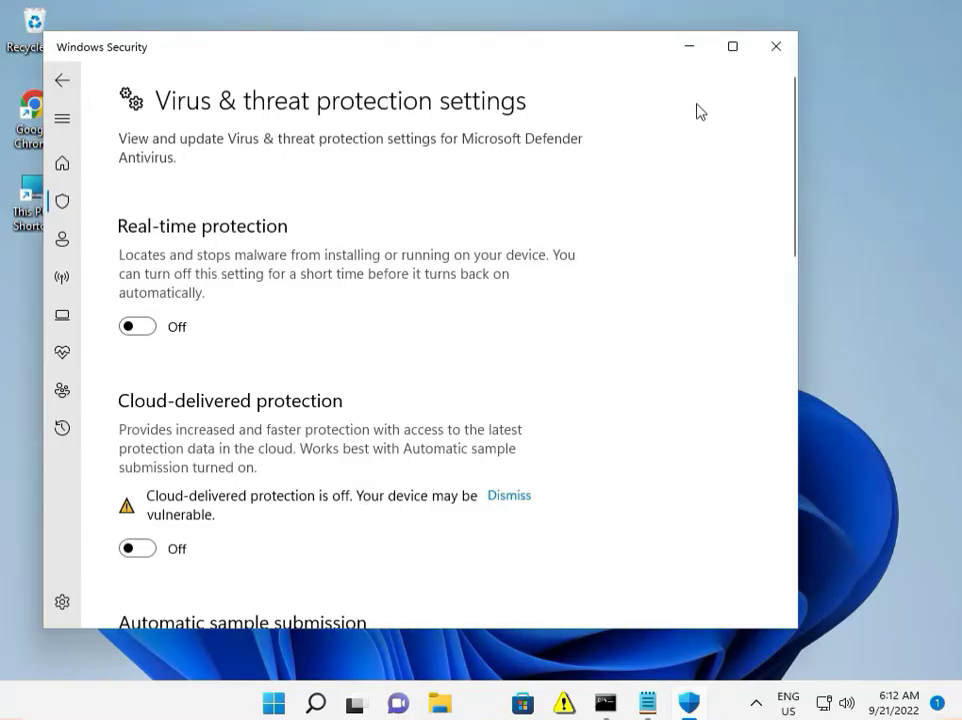
pyautogui.click(793, 46)
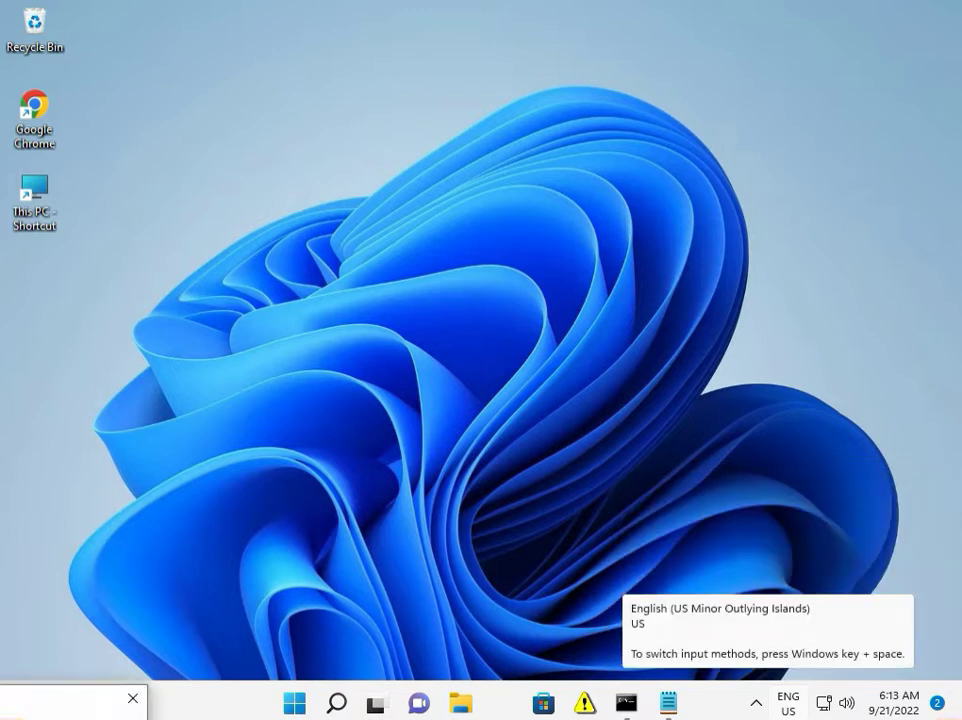
# - Dismiss the desktop notification and open the Services console by running services.msc
pyautogui.click(133, 698)
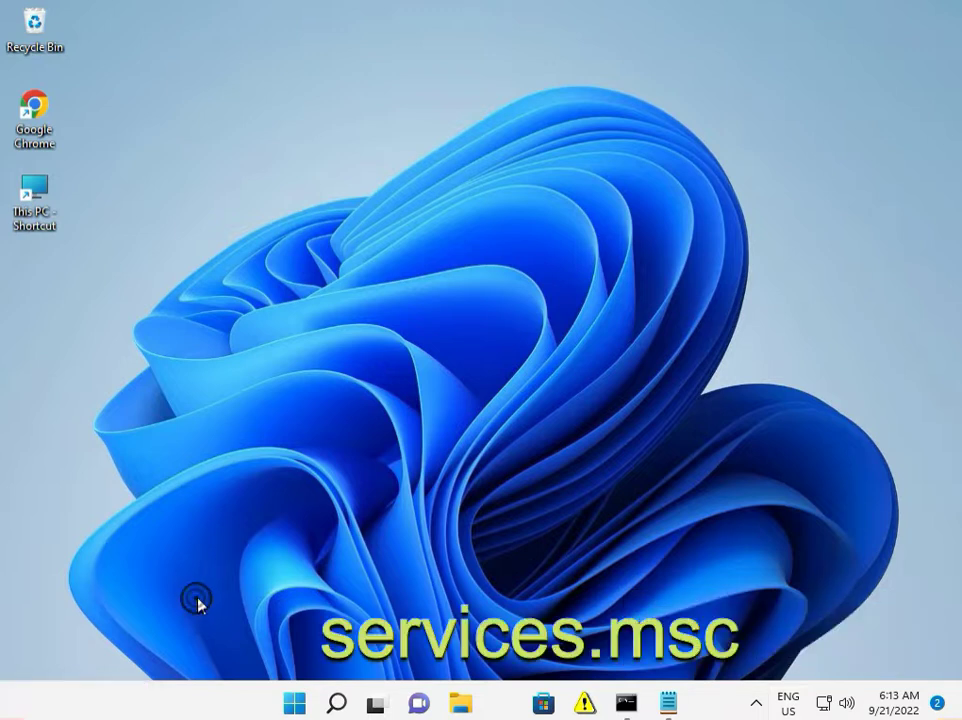
pyautogui.press('super+r')
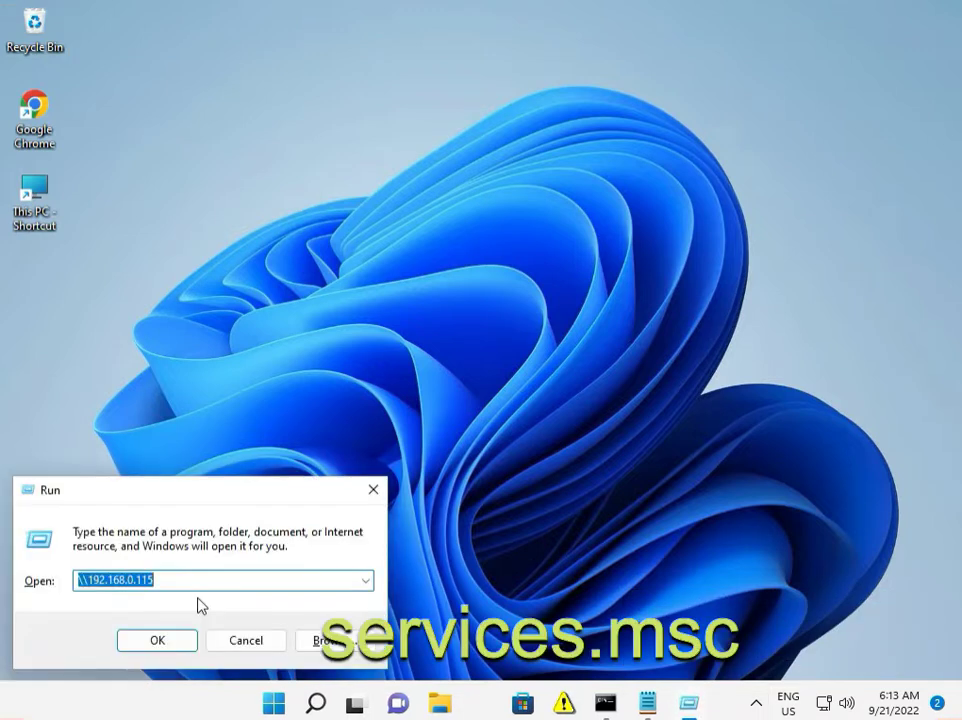
pyautogui.write('service')
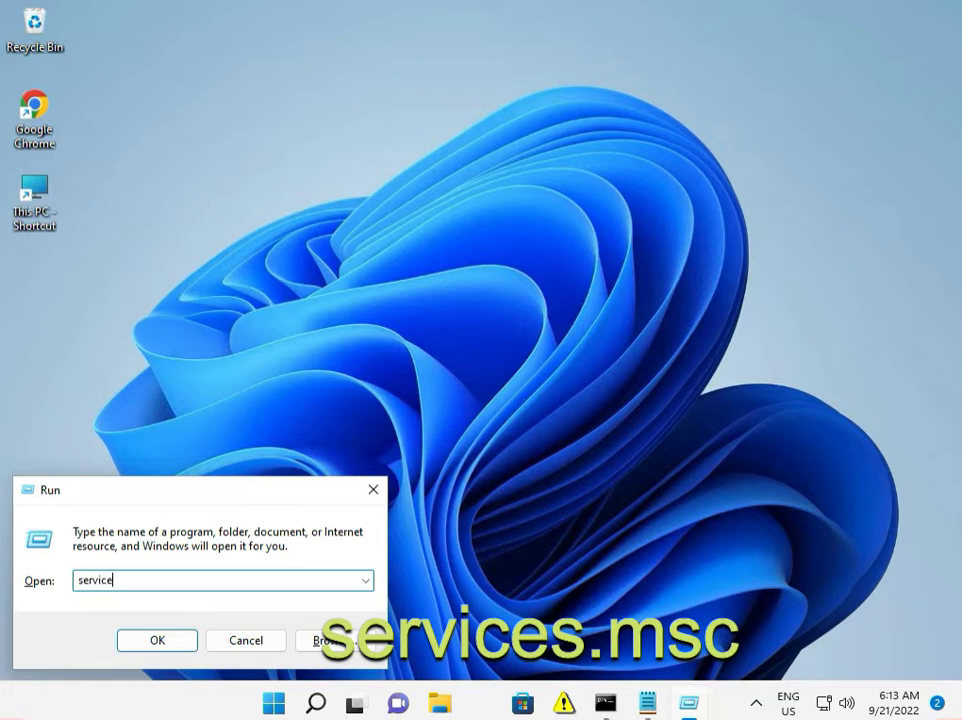
pyautogui.write('s.msc')
pyautogui.press('Return')
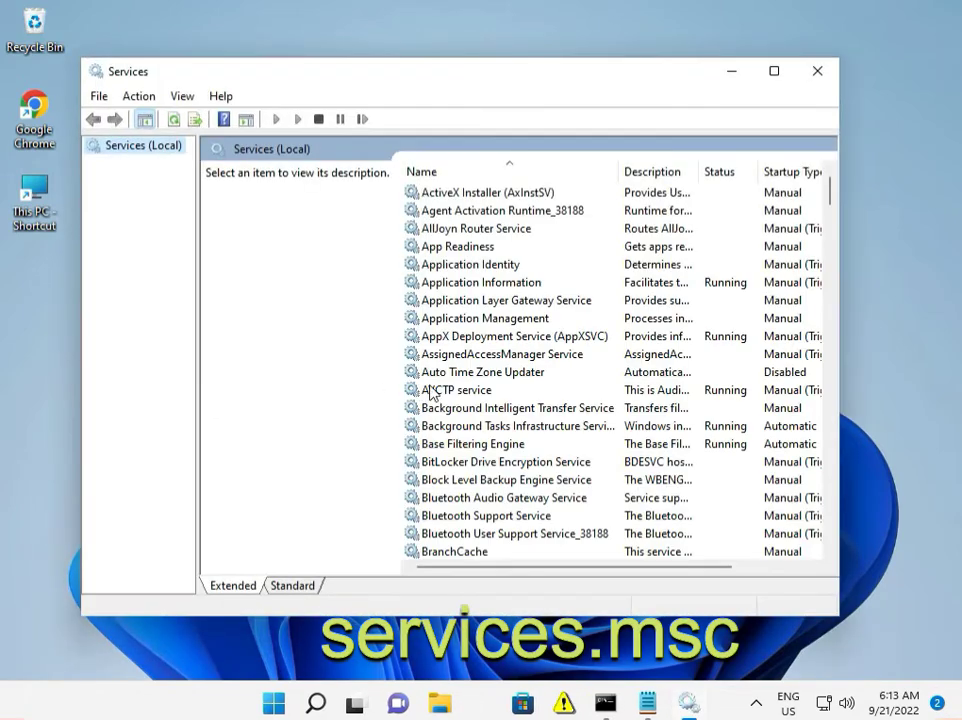
# - Find the Windows Update service in the services list and open its properties
pyautogui.click(435, 391)
pyautogui.write('web')
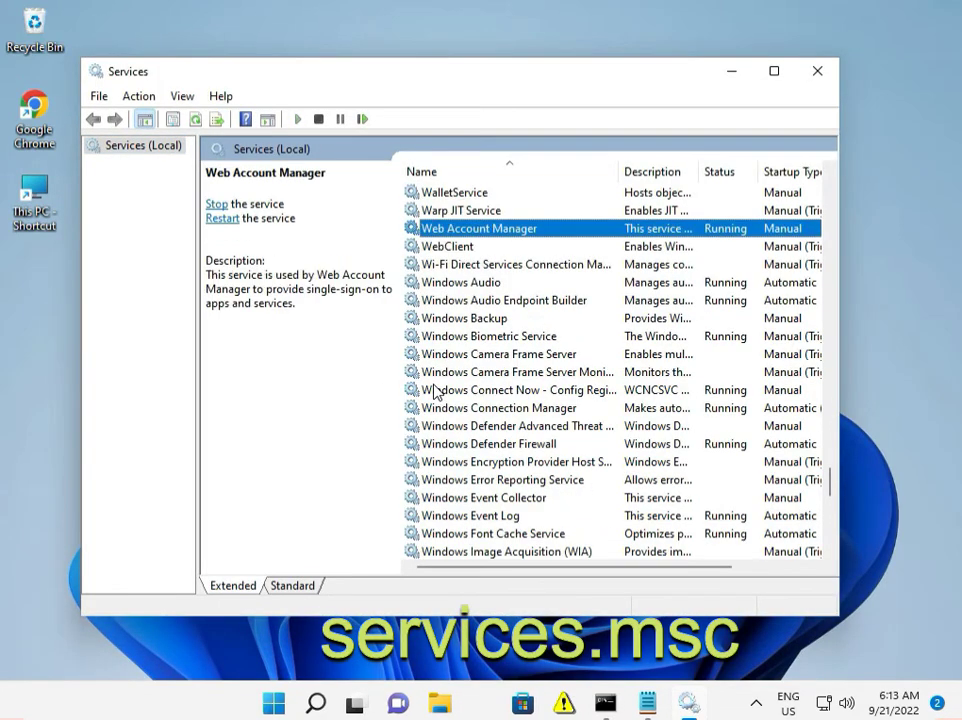
pyautogui.scroll(-9, 492, 451)
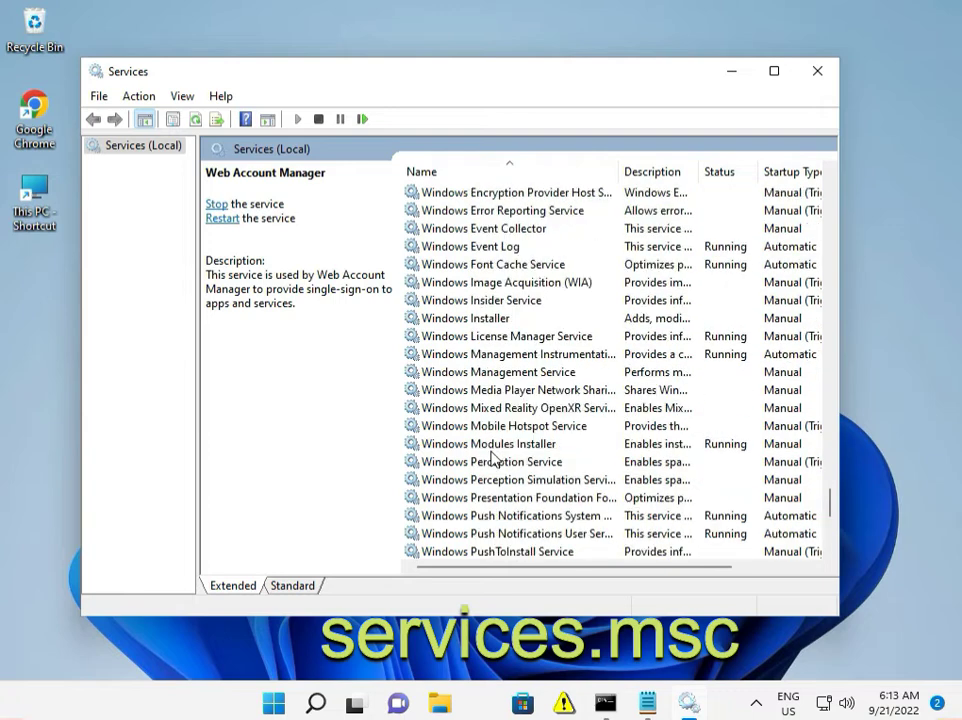
pyautogui.click(498, 425)
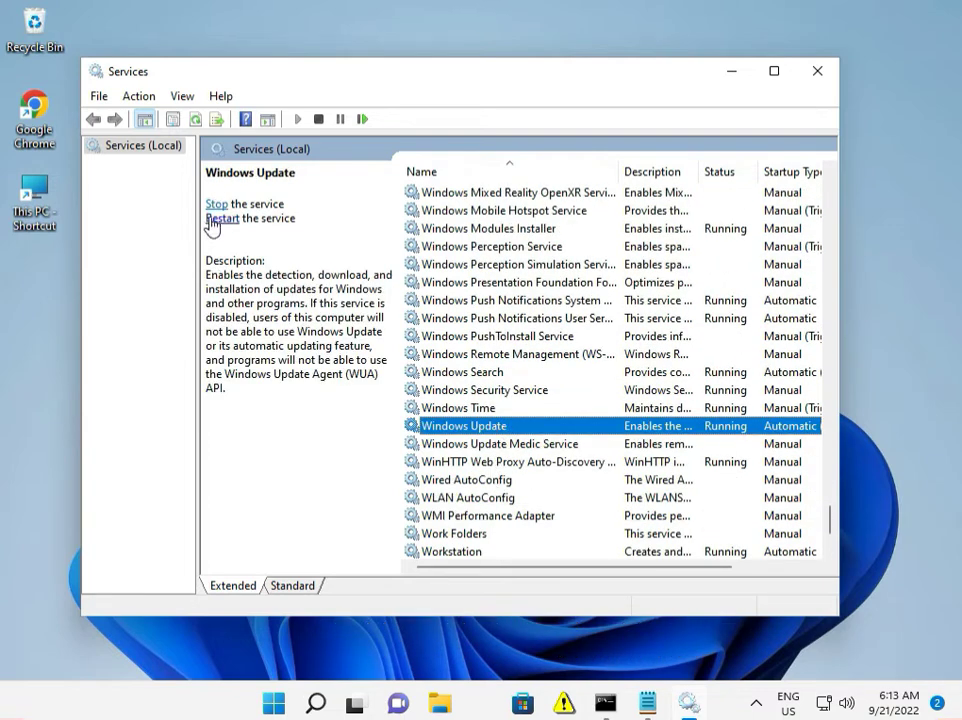
pyautogui.doubleClick(476, 427)
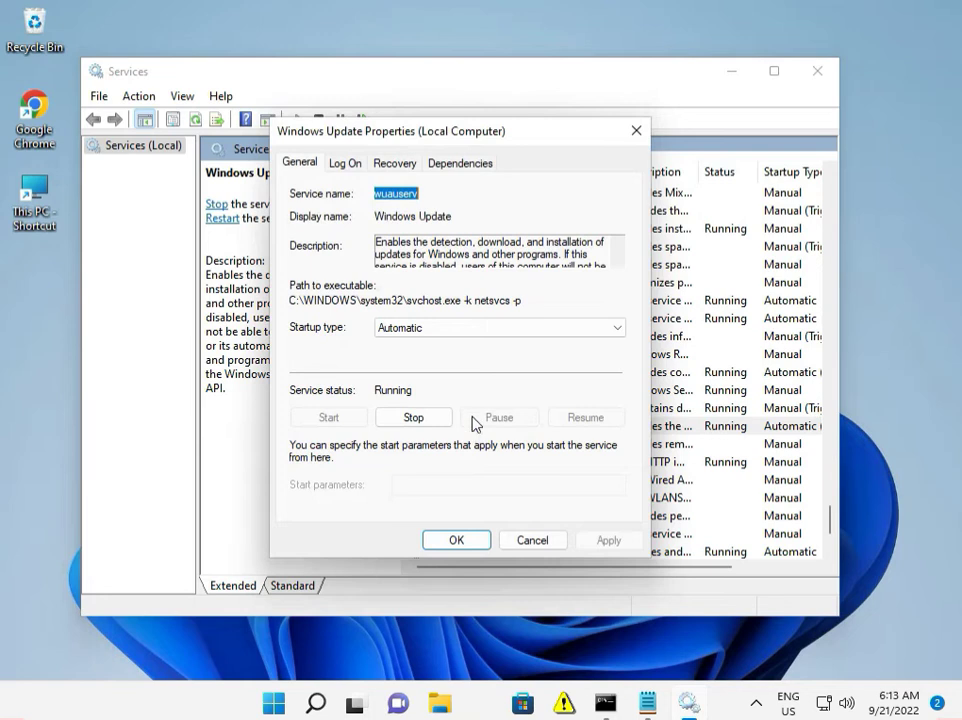
# - Set the Windows Update service's startup type to Automatic and accept the properties
pyautogui.click(399, 333)
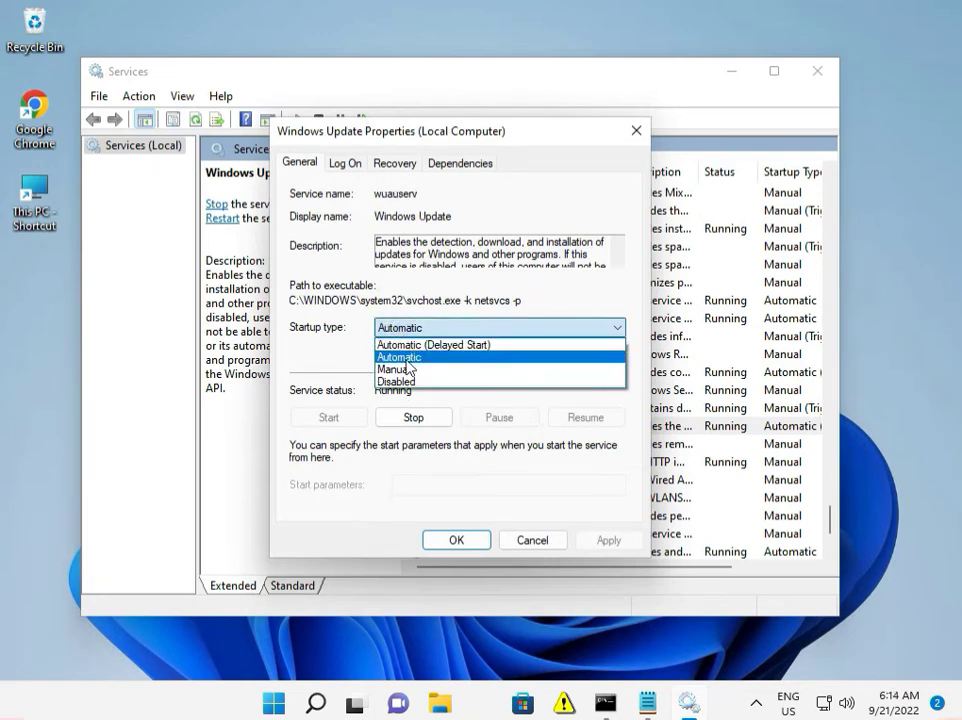
pyautogui.click(462, 539)
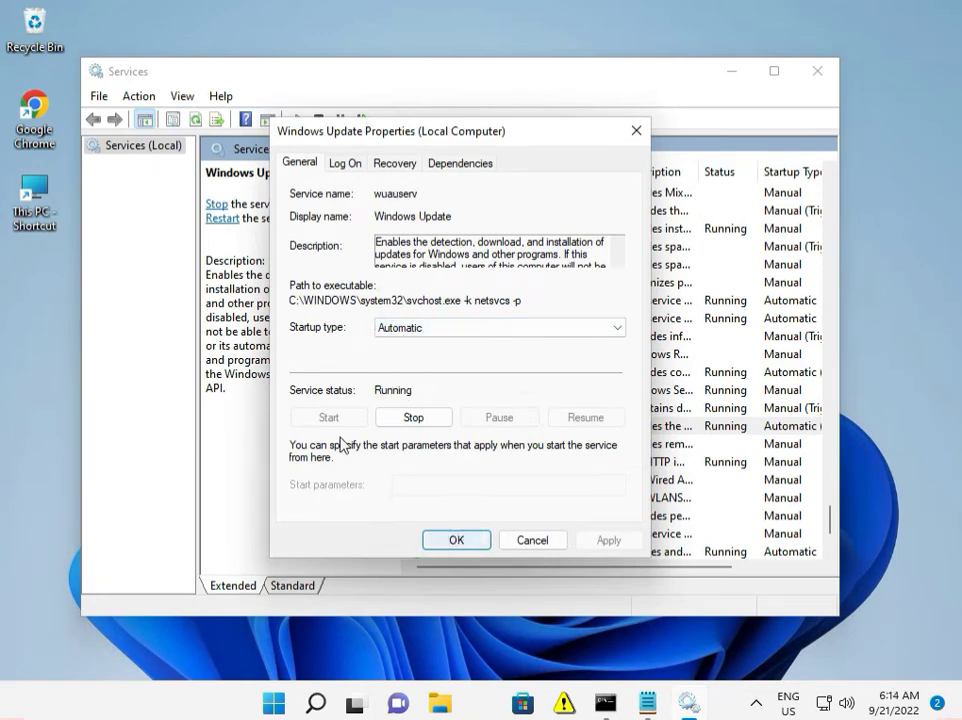
pyautogui.click(450, 539)
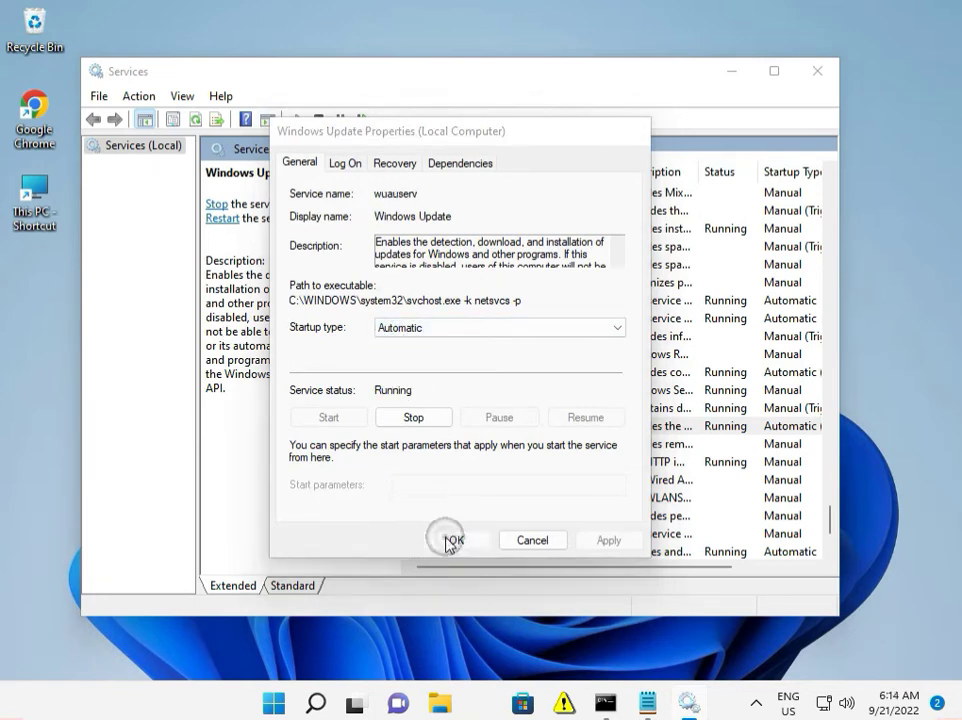
# - Restart the Windows Update service and close the Services console
pyautogui.click(217, 219)
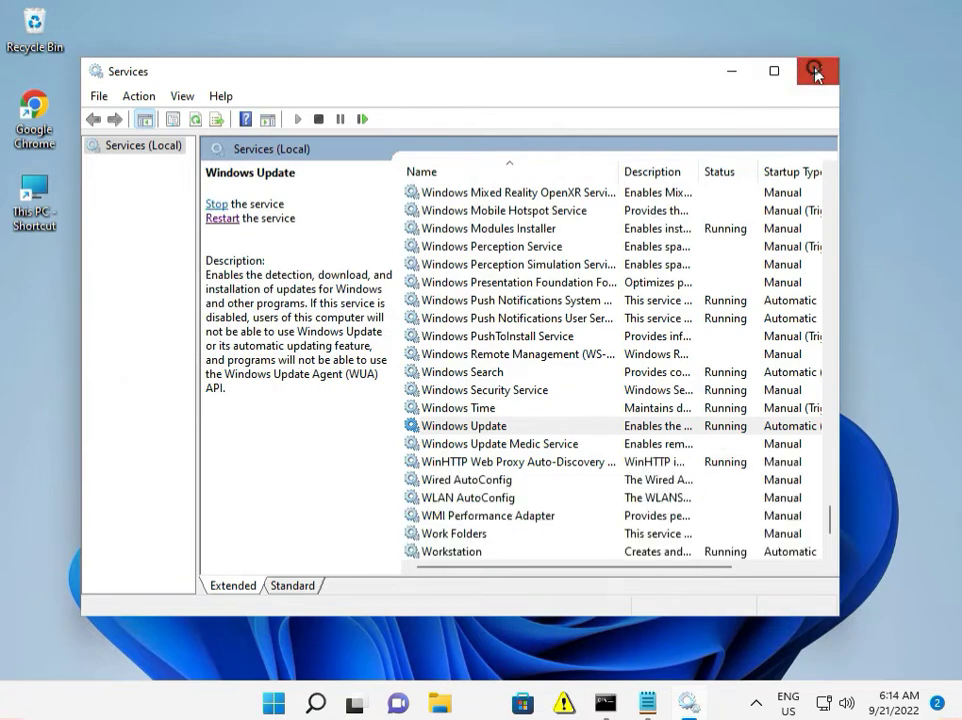
pyautogui.click(816, 71)
pyautogui.moveTo(626, 703)
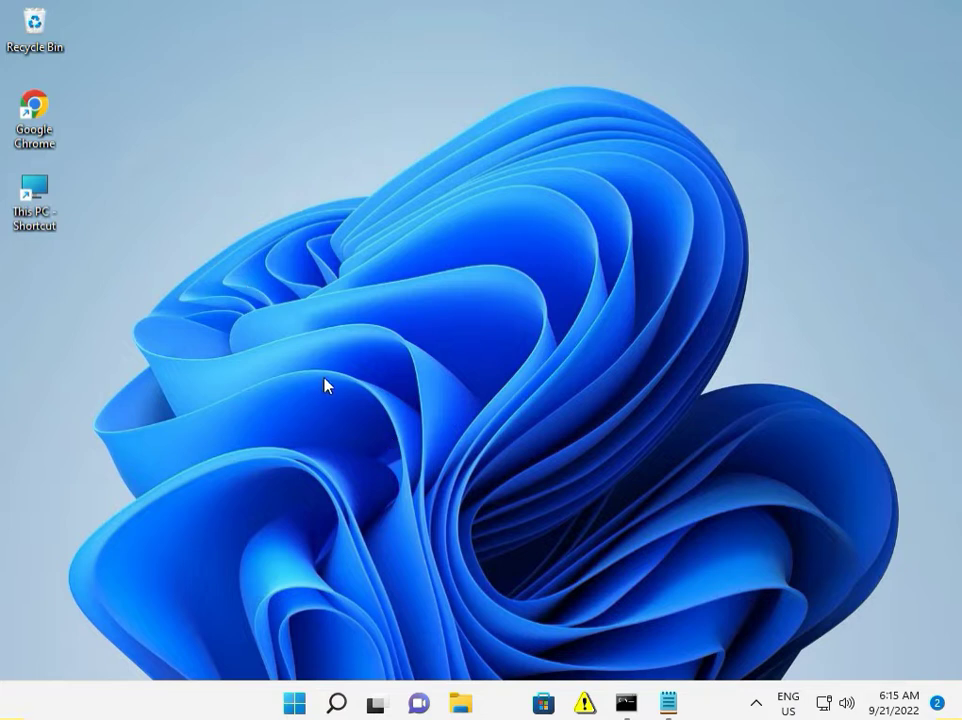
# - Open Google Chrome, search for "microsoft catalog", and go to the Microsoft Update Catalog site
pyautogui.doubleClick(62, 114)
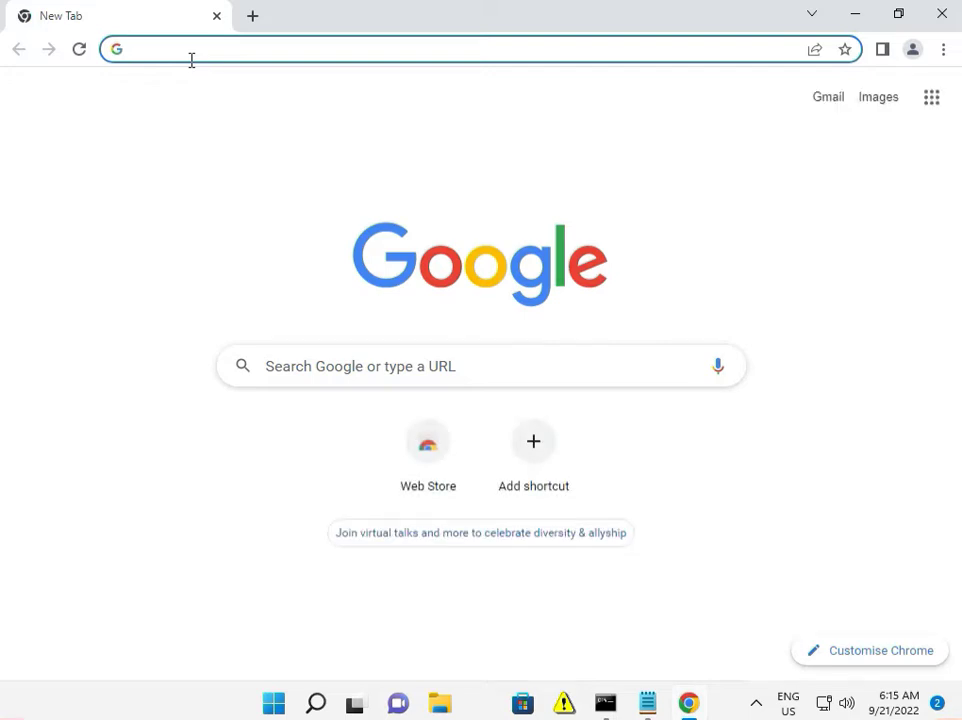
pyautogui.write('mi')
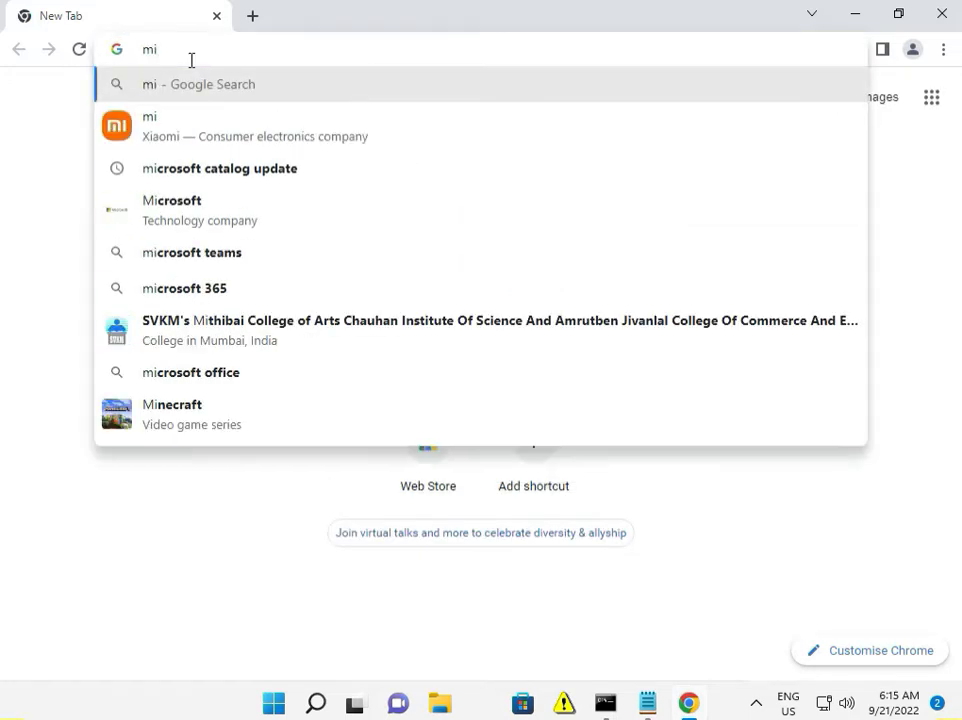
pyautogui.write('crosoft')
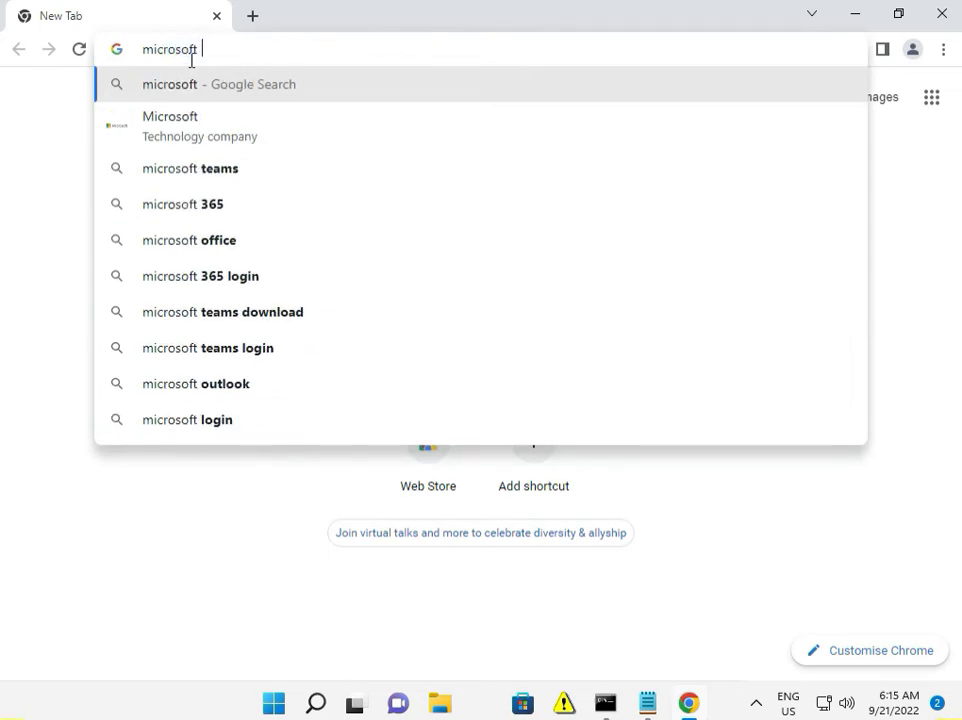
pyautogui.press('BackSpace')
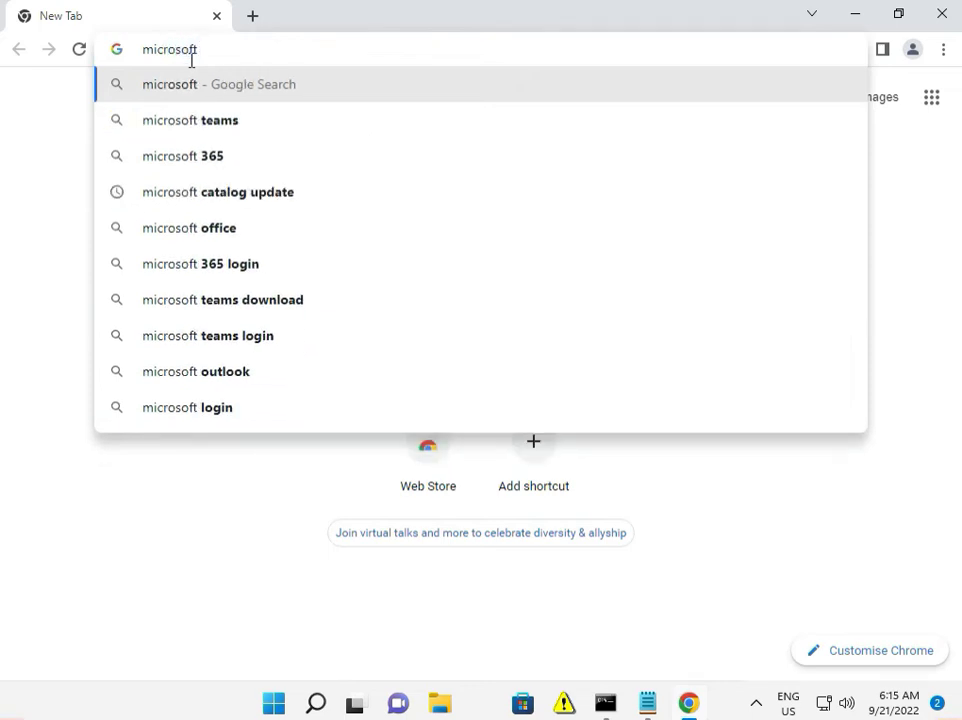
pyautogui.write('ca')
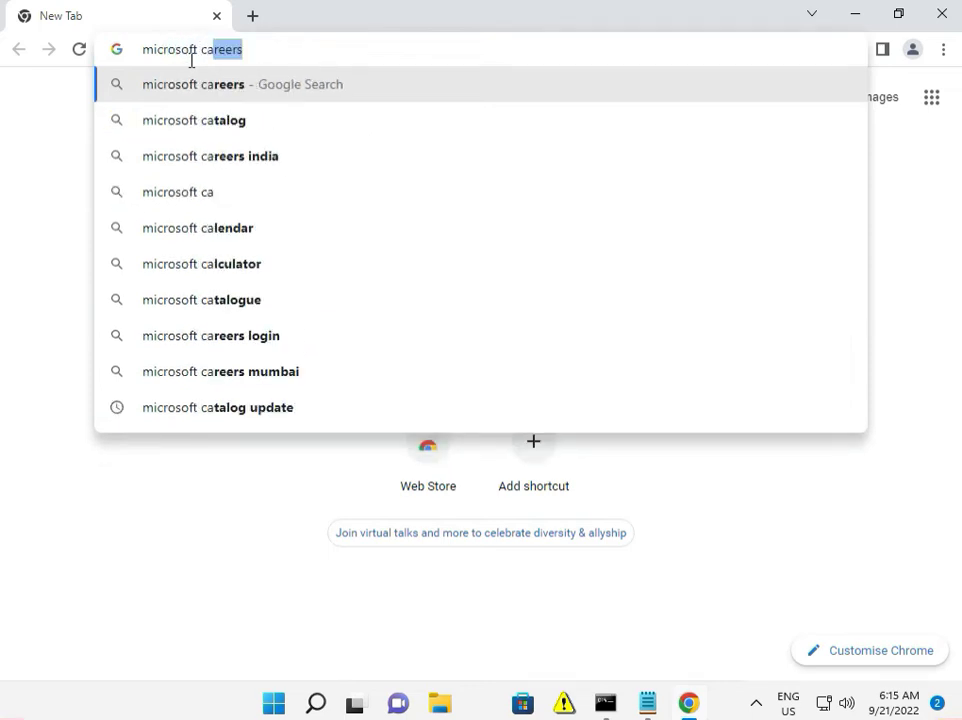
pyautogui.write('ta')
pyautogui.press('Return')
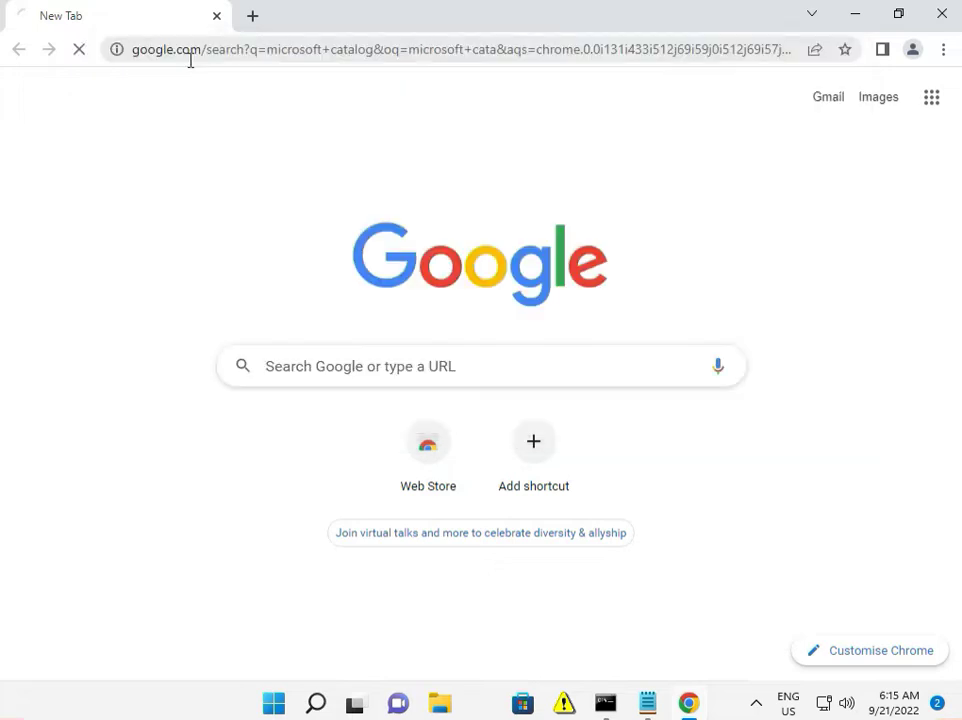
pyautogui.click(94, 285)
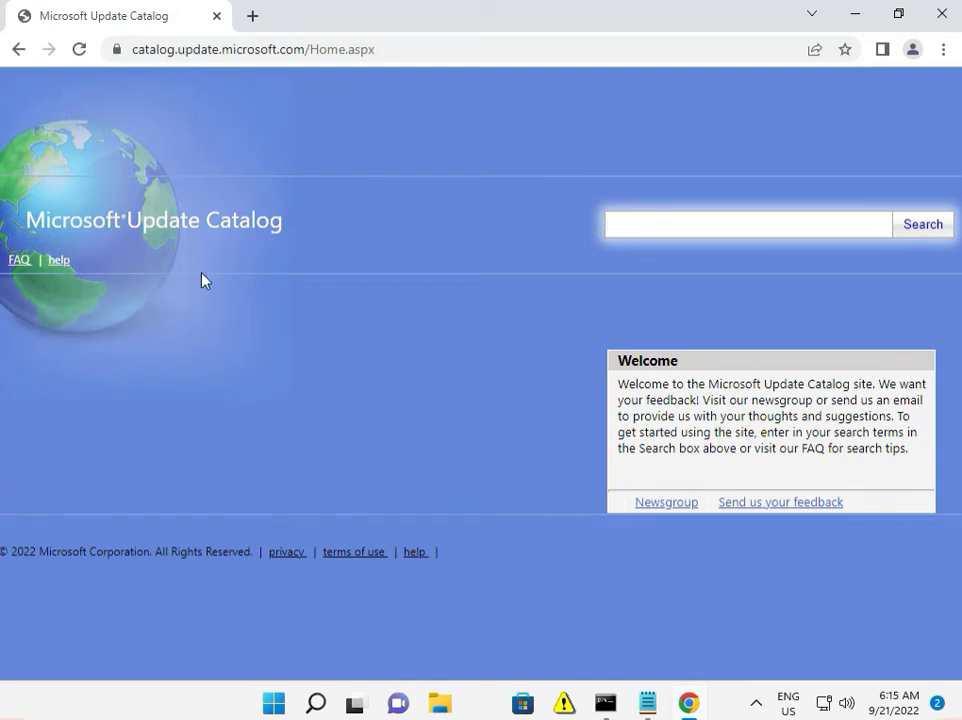
# - Search the Microsoft Update Catalog for kb5017328
pyautogui.click(676, 227)
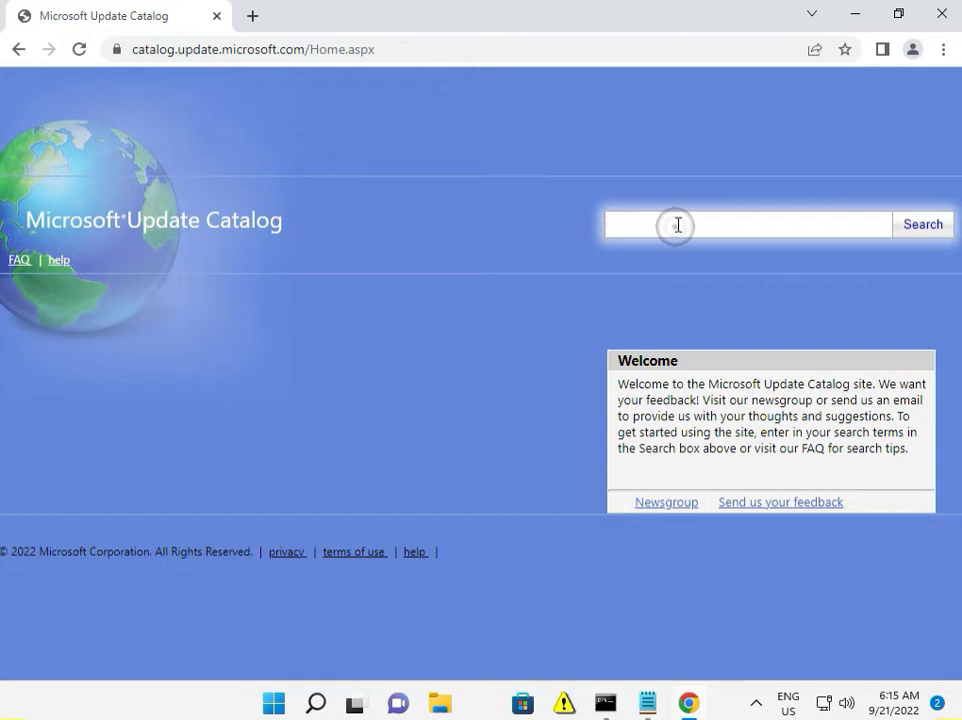
pyautogui.write('kb')
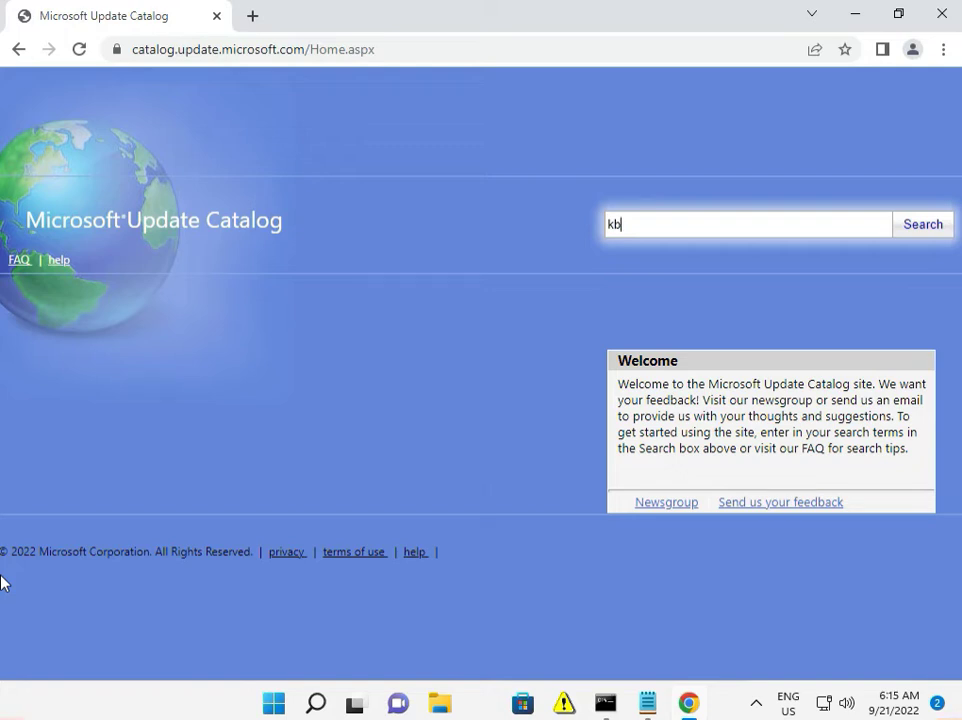
pyautogui.write('5017328')
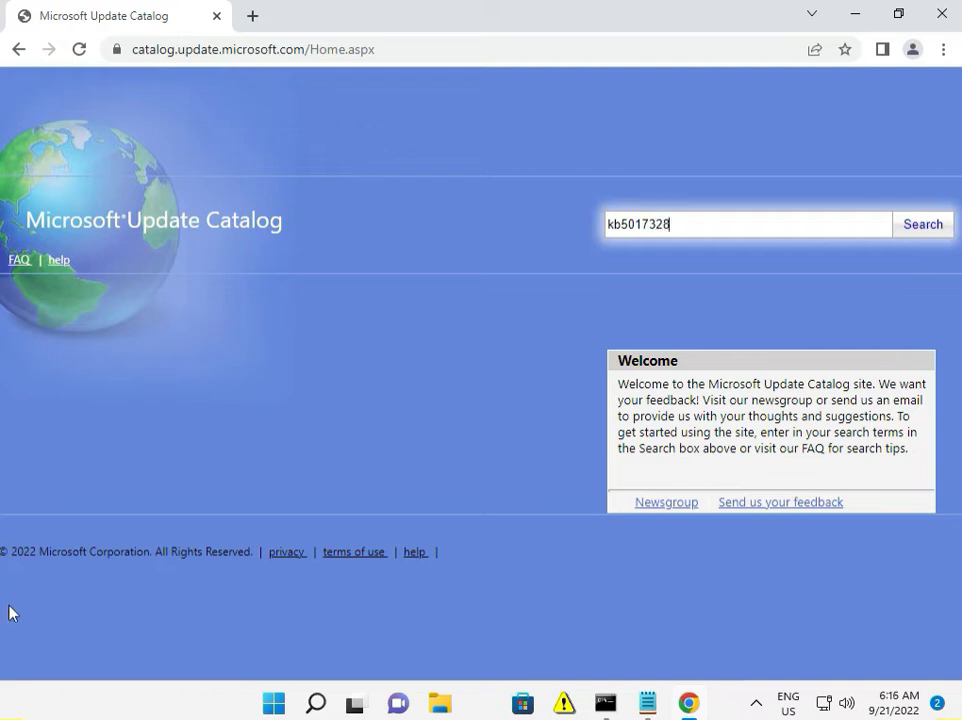
pyautogui.click(918, 221)
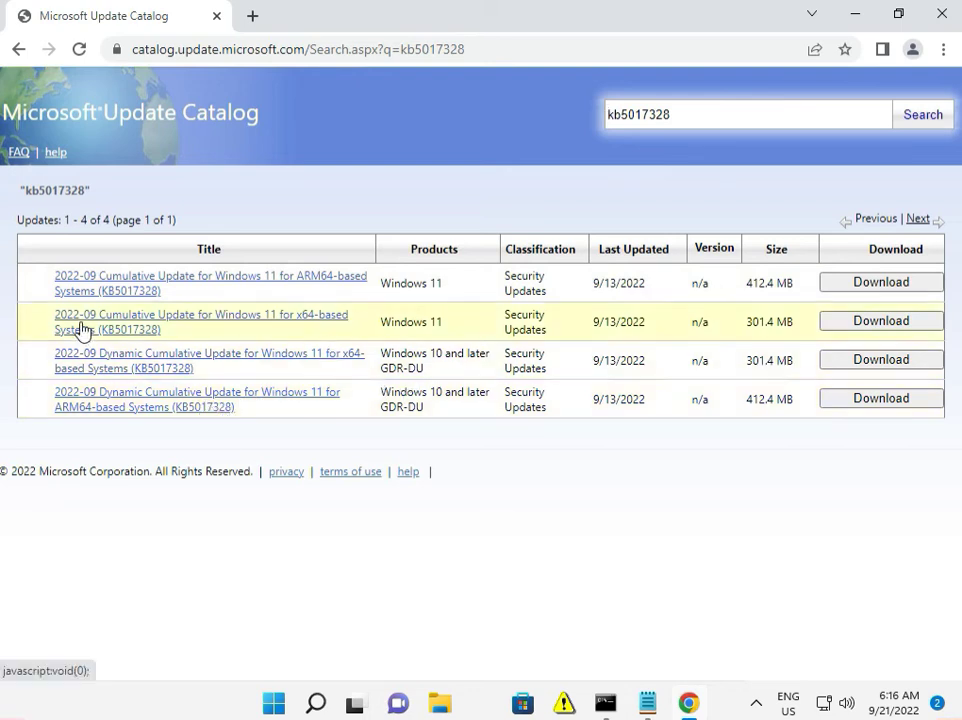
# - Download the 2022-09 Cumulative Update for Windows 11 for x64-based Systems (KB5017328), open the .msu file, and allow it in the security warning
pyautogui.click(855, 325)
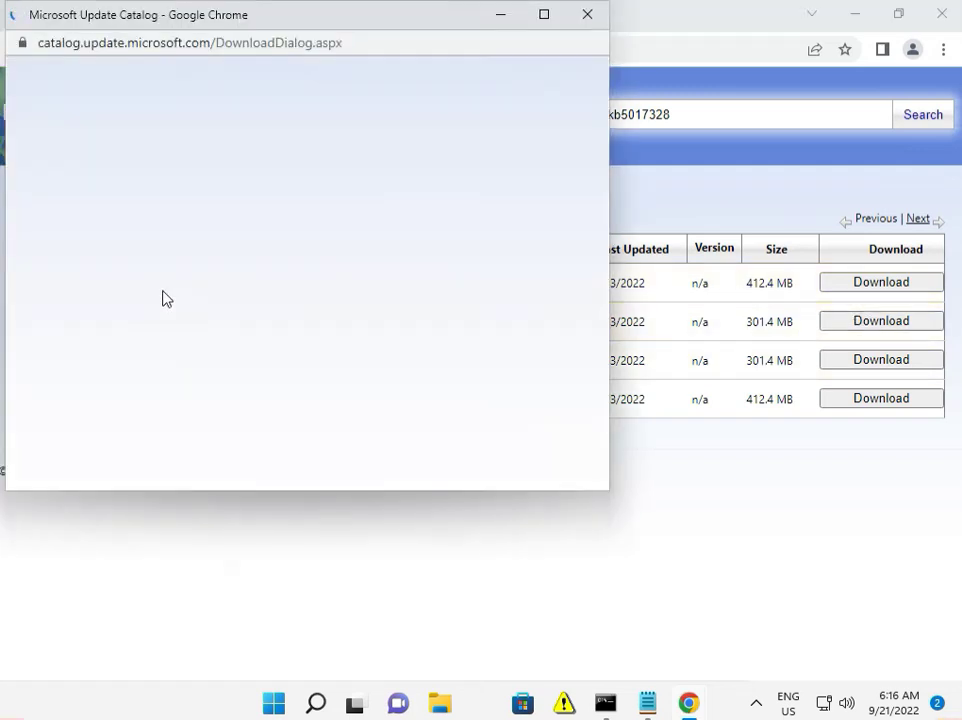
pyautogui.click(204, 185)
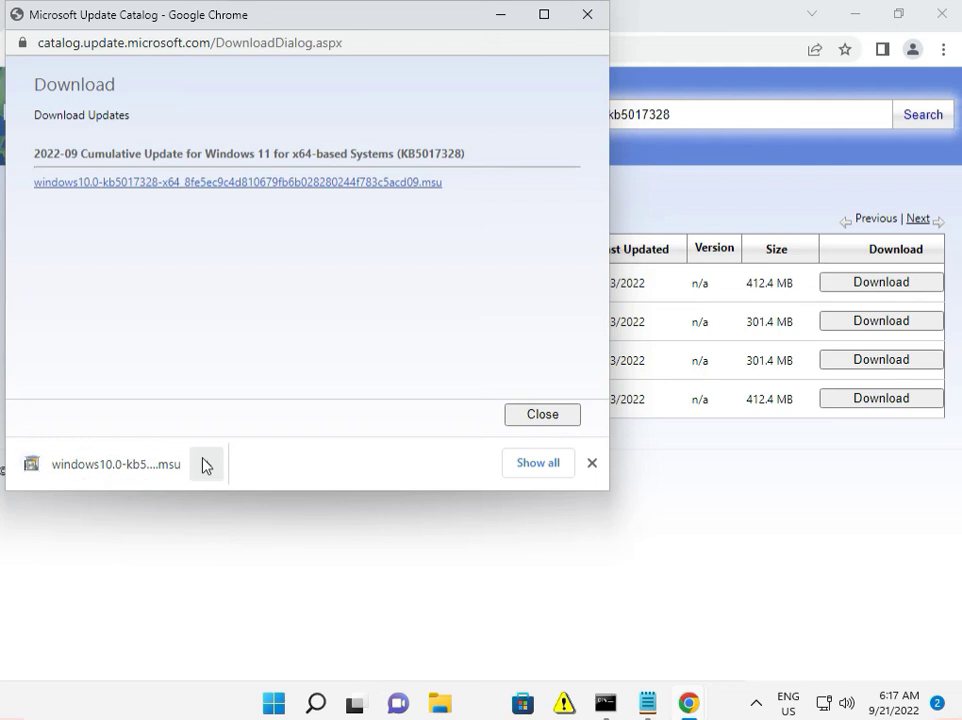
pyautogui.click(206, 467)
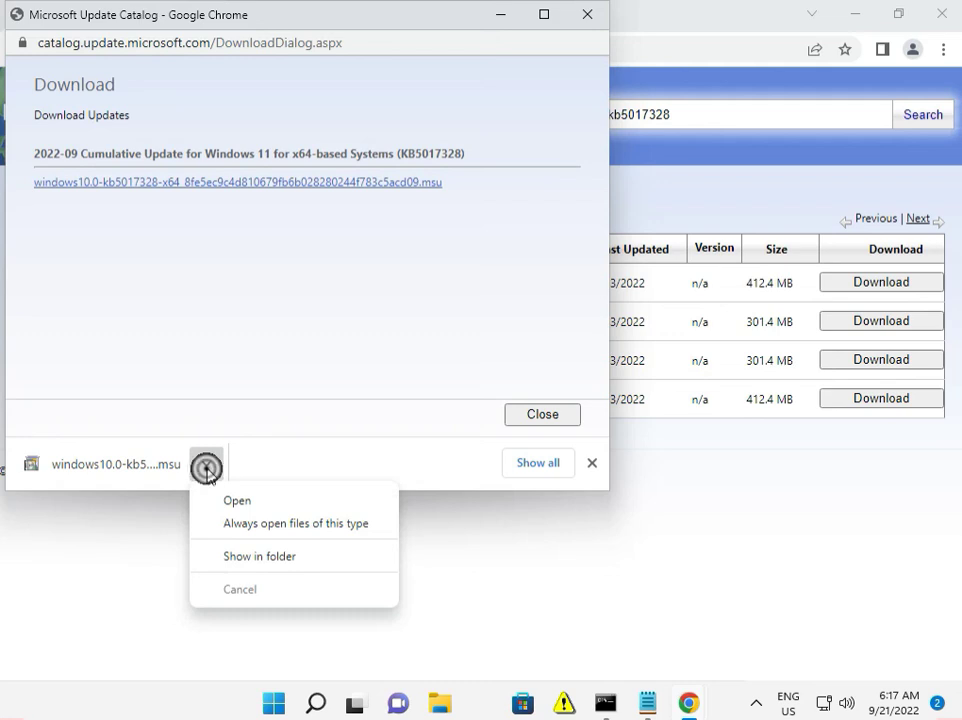
pyautogui.click(236, 503)
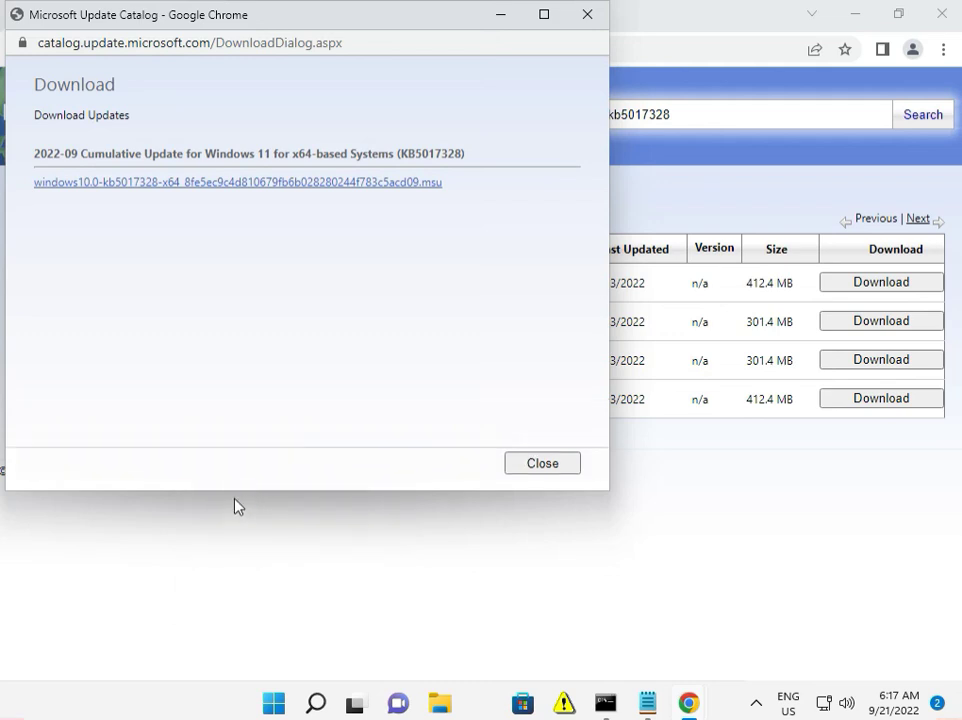
pyautogui.click(545, 367)
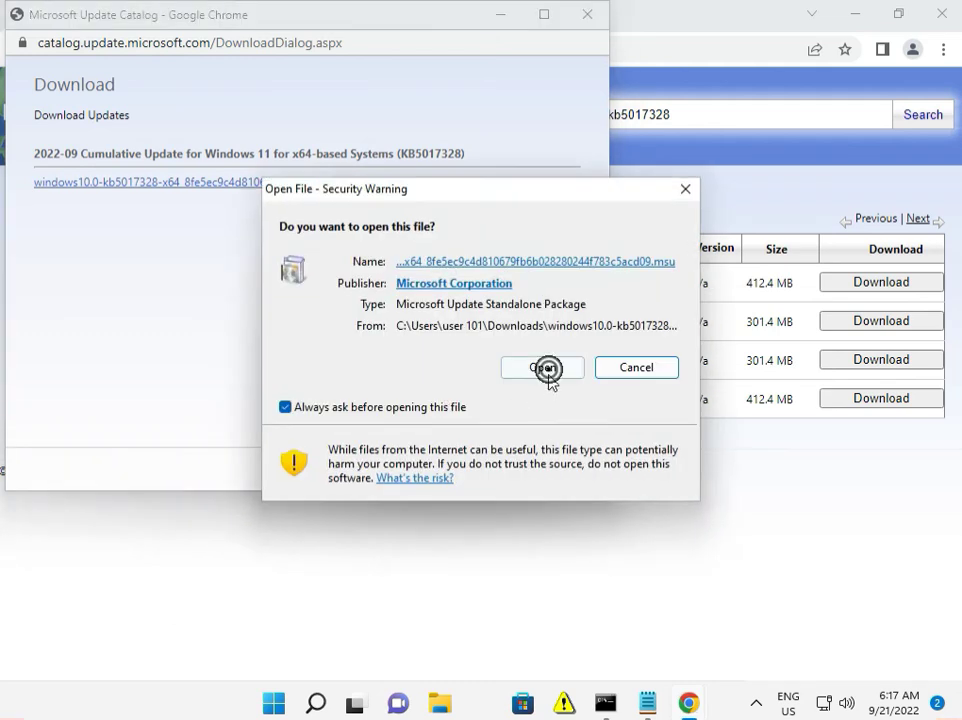